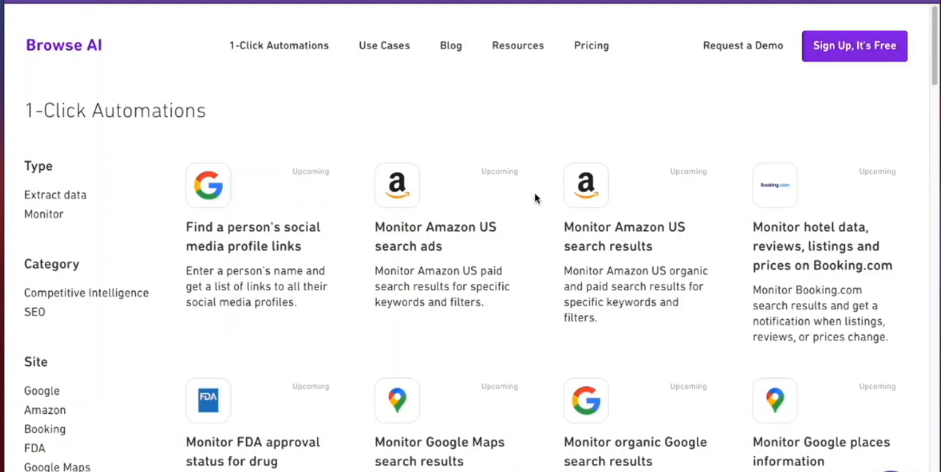
Step: Look over the available 1-click automations and the company details on Microsoft's LinkedIn page
scroll(546, 219, "down", 12)
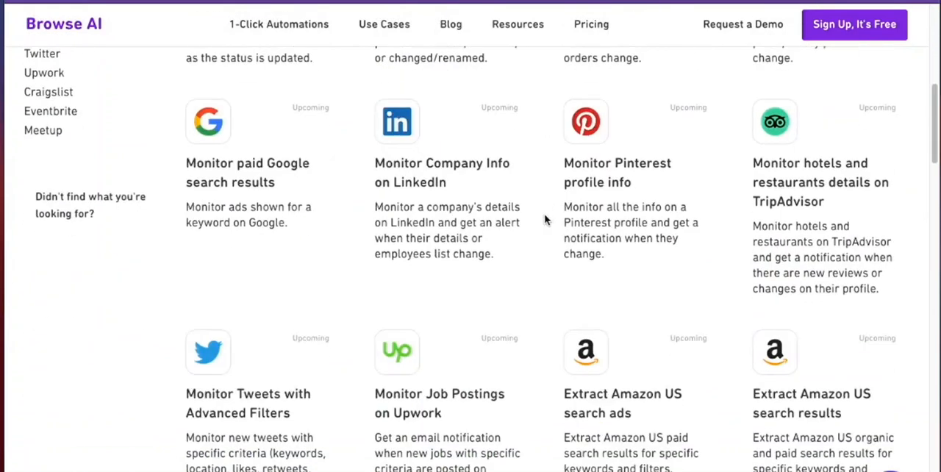
scroll(545, 219, "up", 10)
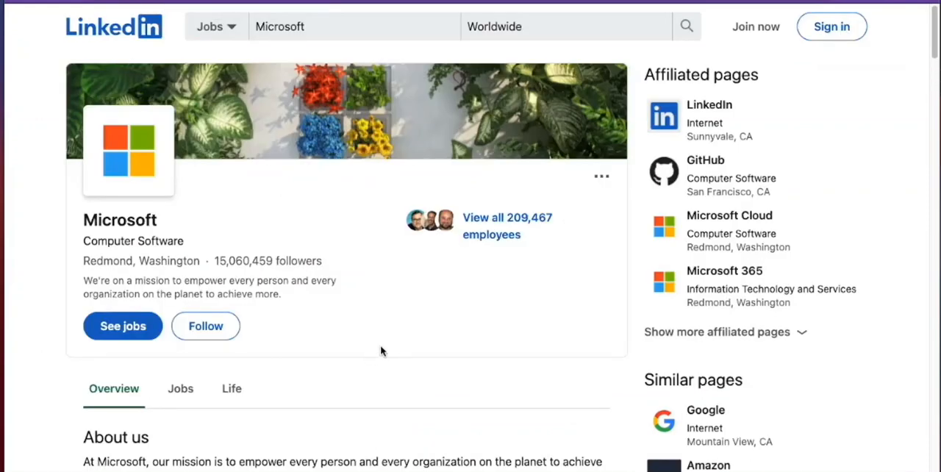
scroll(335, 386, "down", 5)
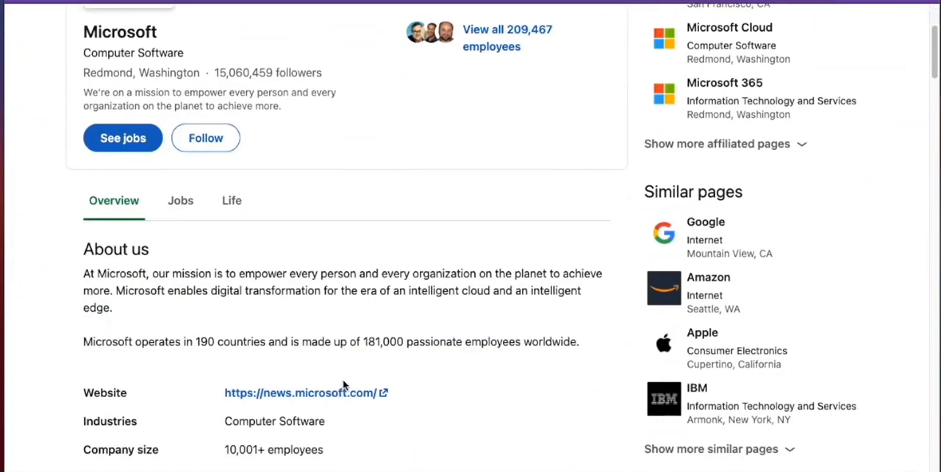
scroll(272, 74, "up", 1)
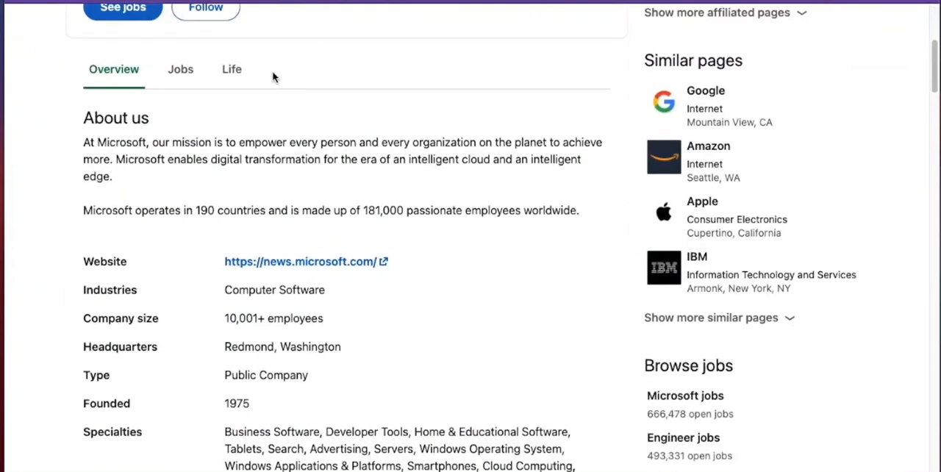
scroll(334, 378, "up", 4)
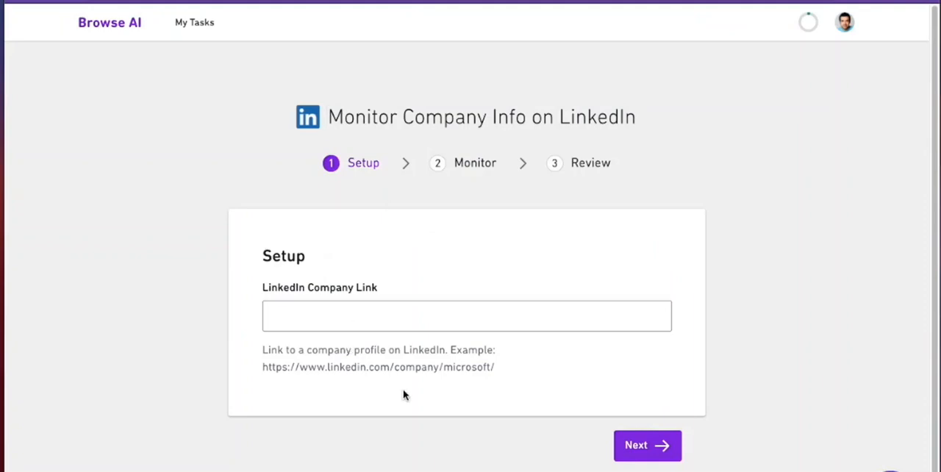
left_click_drag(500, 369, 268, 368)
key("ctrl+c")
left_click(331, 307)
key("ctrl+v")
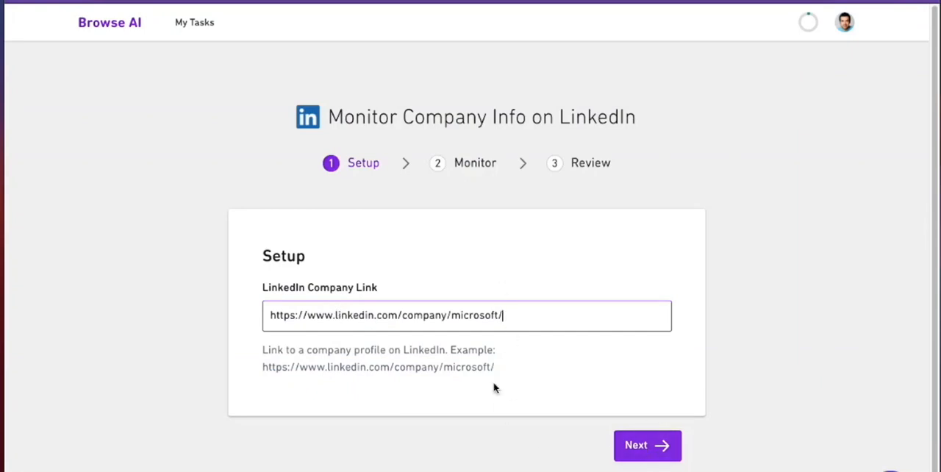
left_click(623, 450)
Step: Schedule the company check for every week, keep email notifications on, and start monitoring
scroll(397, 286, "down", 1)
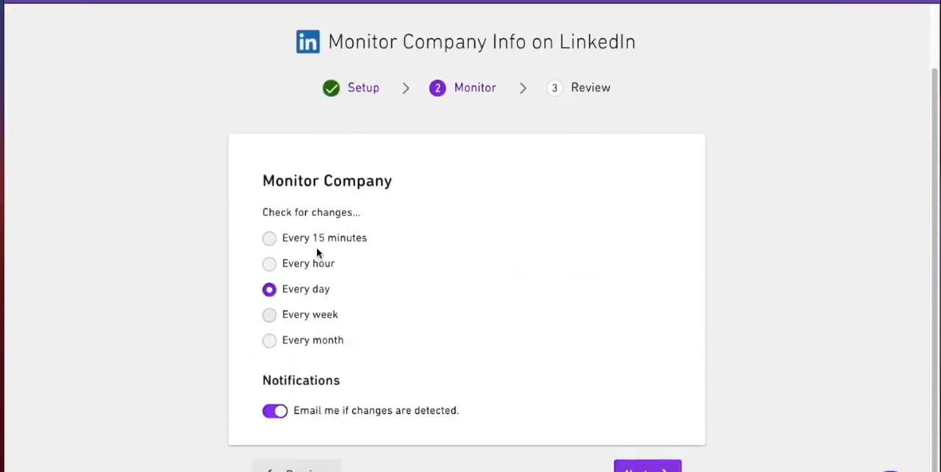
left_click(313, 322)
left_click(648, 469)
scroll(459, 442, "down", 2)
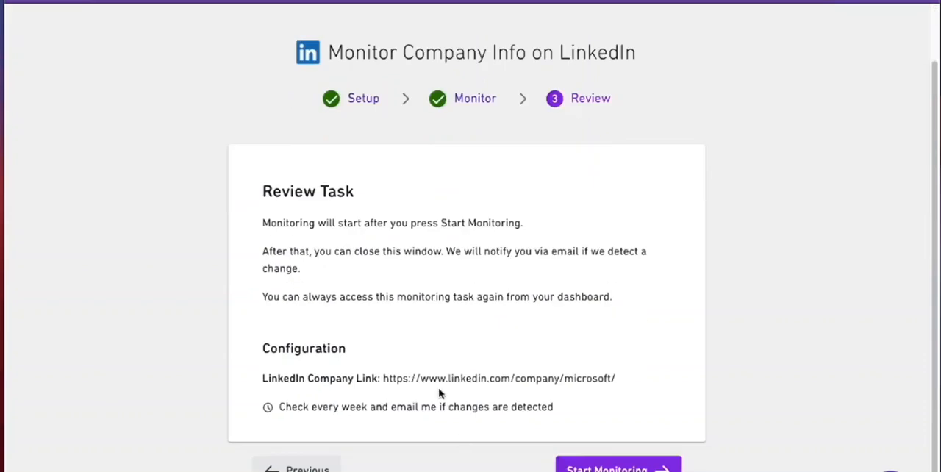
left_click(618, 467)
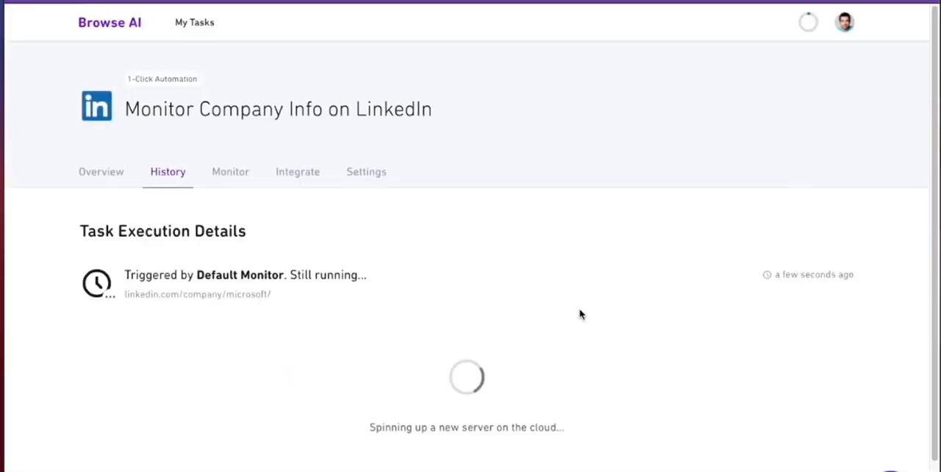
Step: Examine the monitoring run's execution details, including its captured company data and final screenshot
scroll(486, 264, "down", 2)
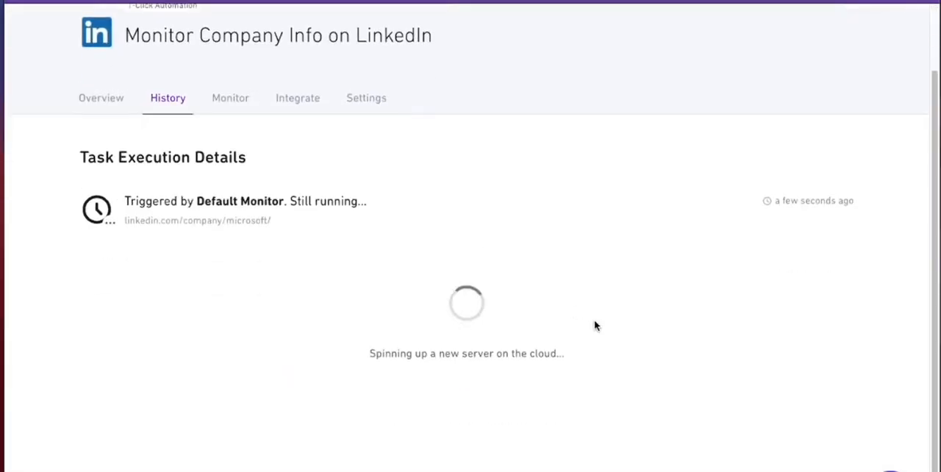
scroll(596, 323, "up", 2)
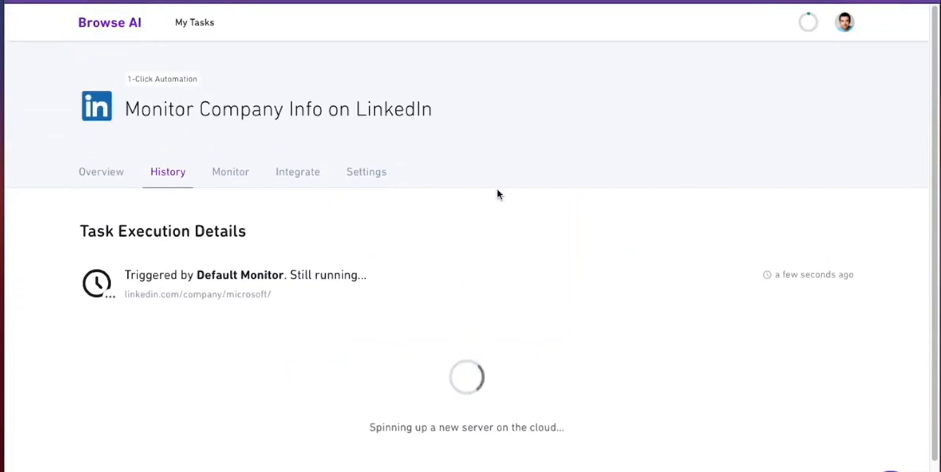
scroll(530, 312, "down", 2)
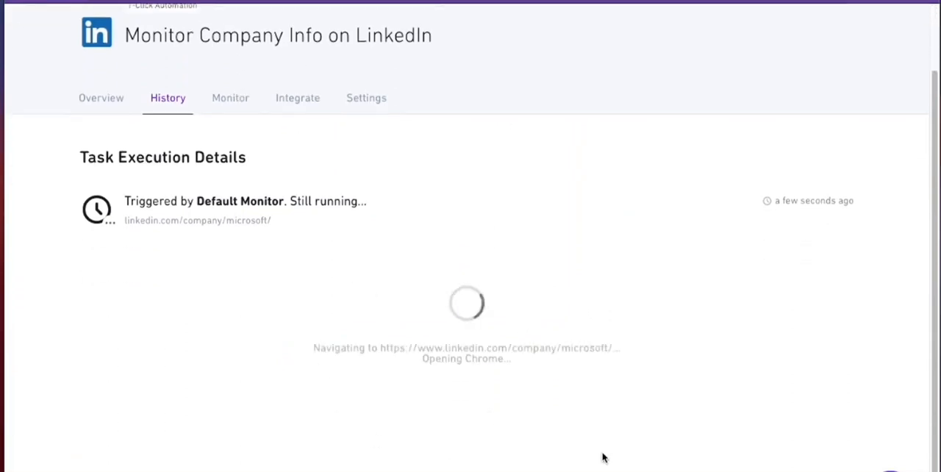
scroll(405, 316, "down", 7)
scroll(373, 219, "down", 3)
scroll(474, 289, "down", 5)
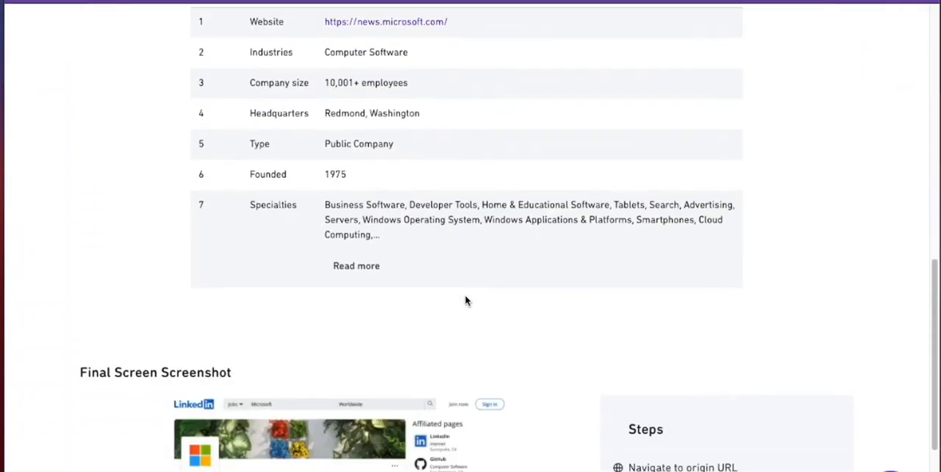
scroll(469, 298, "down", 3)
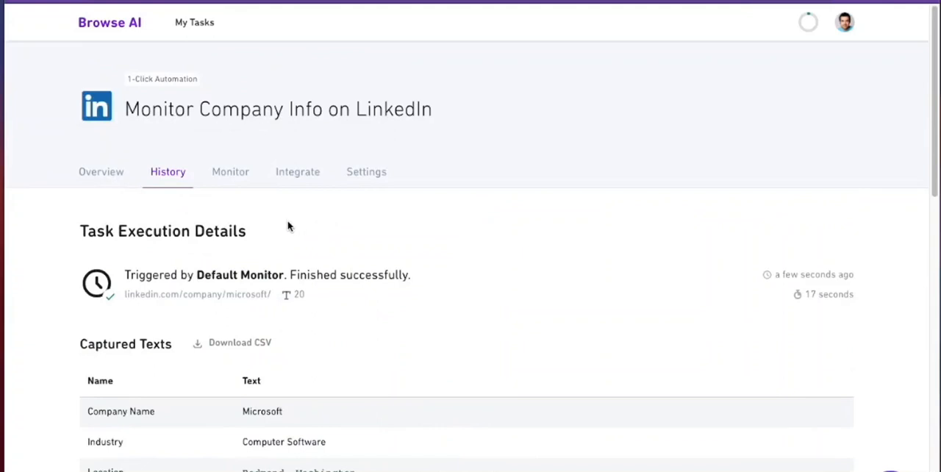
Step: Open the form for adding another monitor and inspect its schedule, company link, name and notification settings
left_click(228, 175)
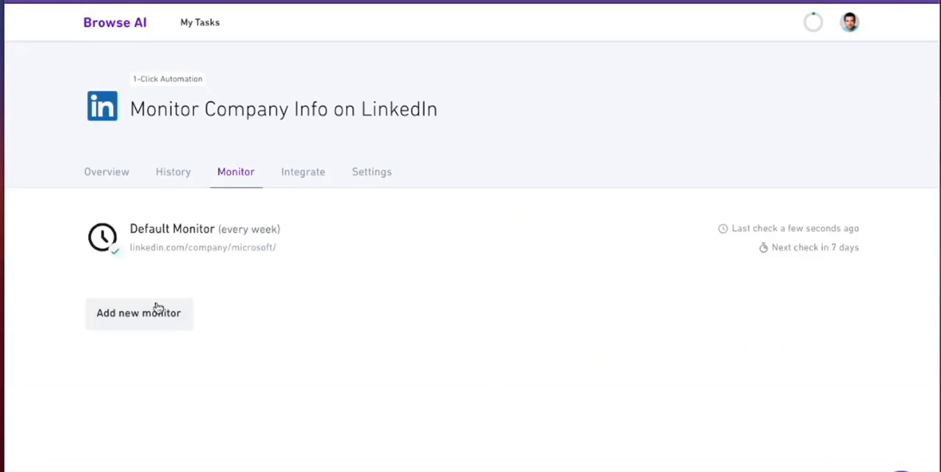
left_click(150, 312)
scroll(149, 312, "down", 3)
left_click_drag(319, 235, 269, 236)
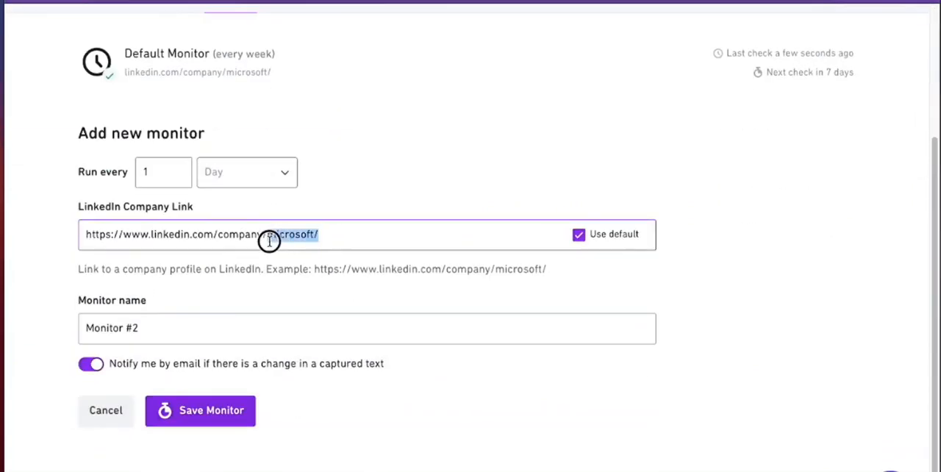
scroll(269, 242, "up", 3)
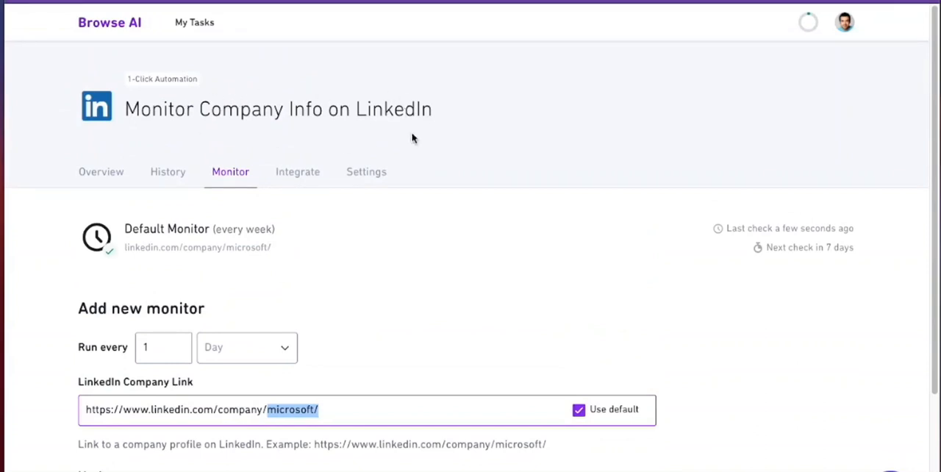
scroll(347, 312, "down", 2)
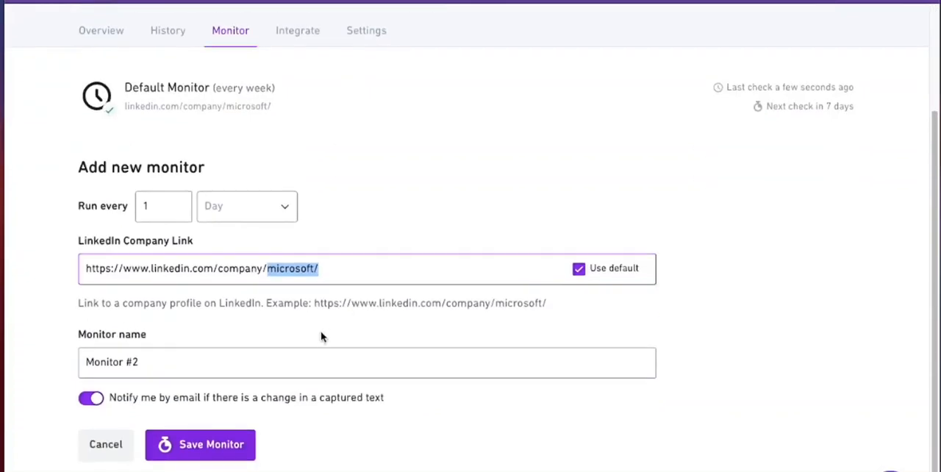
scroll(321, 337, "up", 2)
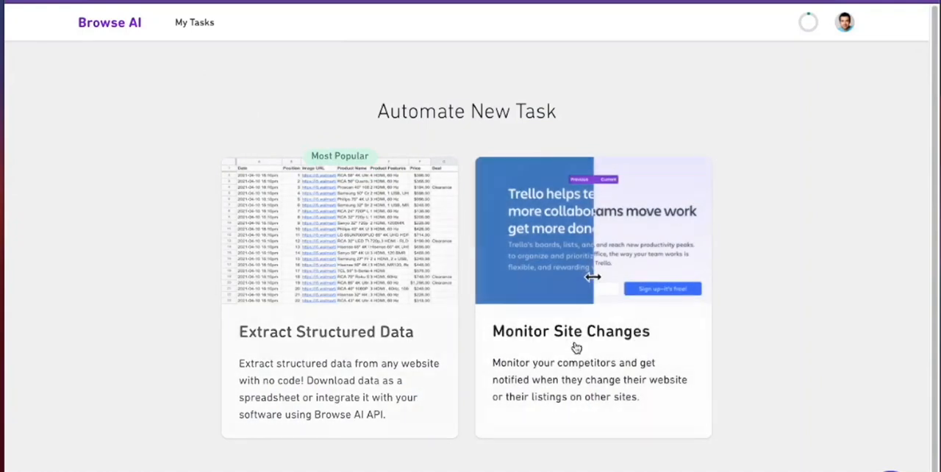
left_click(314, 257)
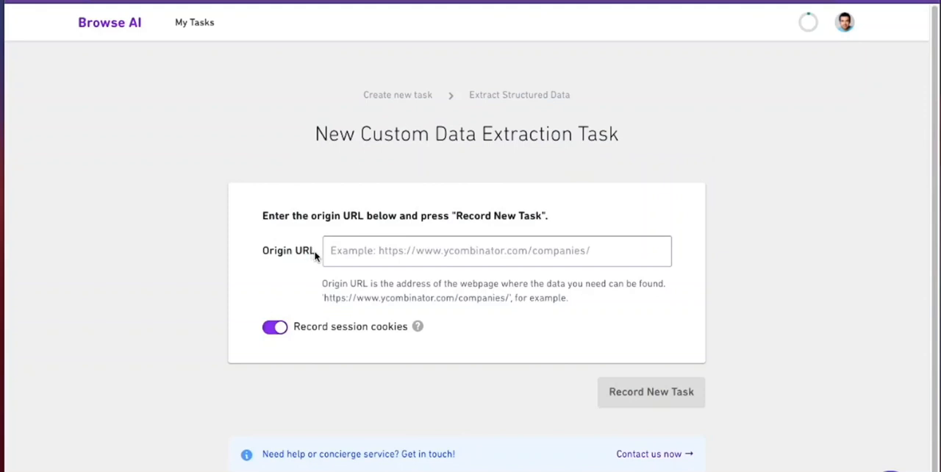
left_click(367, 251)
key("ctrl+v")
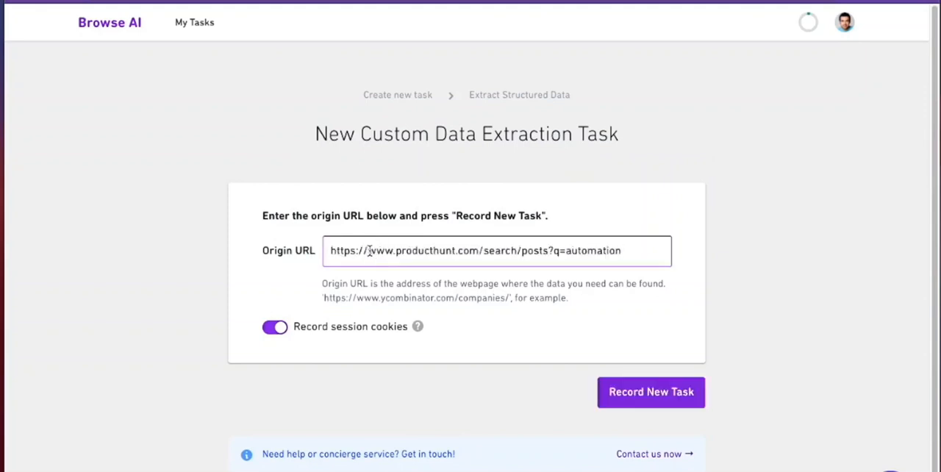
left_click(321, 332)
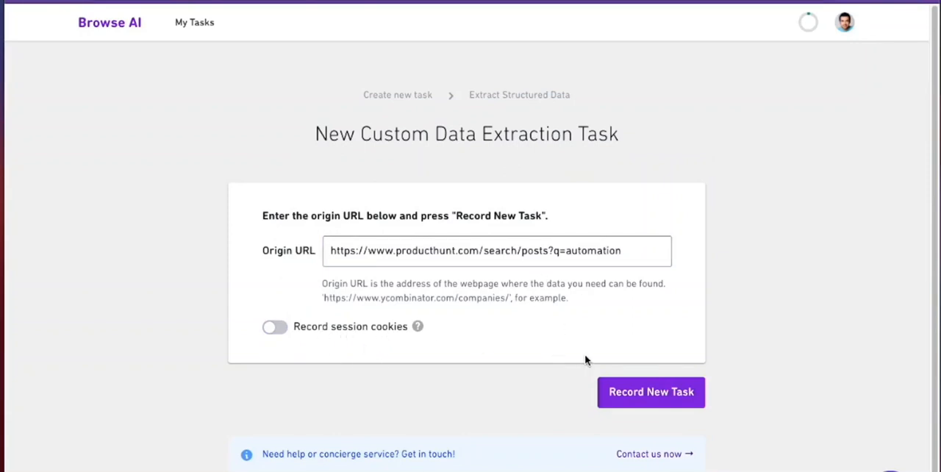
left_click(628, 390)
left_click(655, 160)
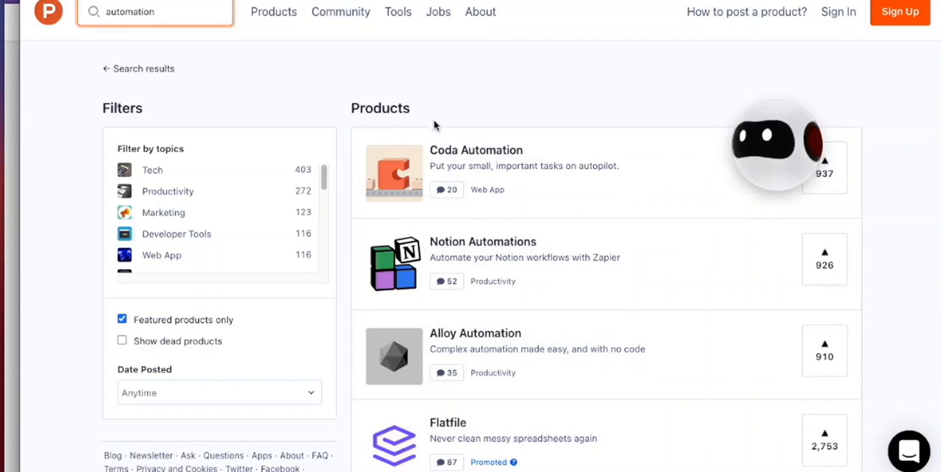
Step: Start a list capture on the Product Hunt search results and select the product entries as the list
scroll(546, 248, "down", 3)
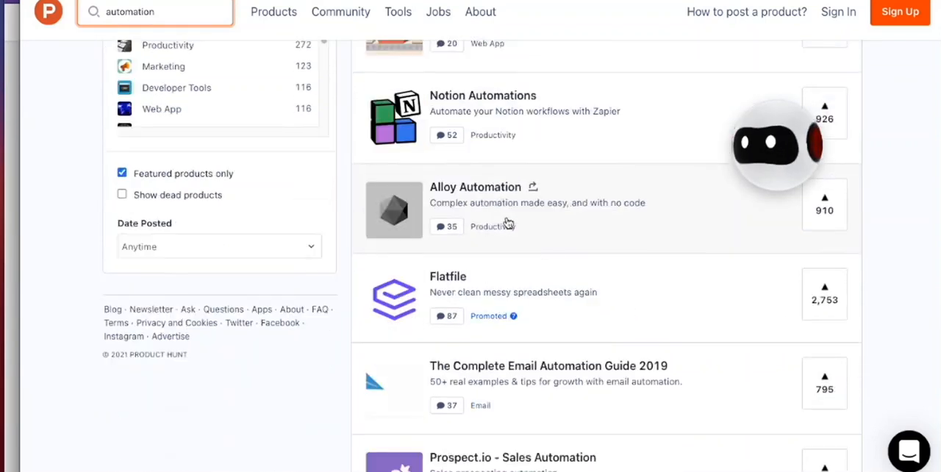
scroll(546, 248, "down", 4)
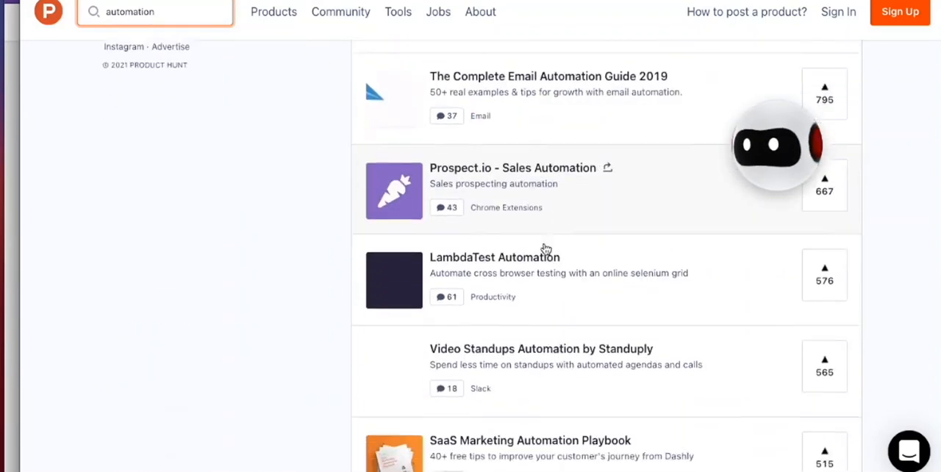
scroll(546, 249, "down", 1)
left_click(732, 121)
left_click(664, 84)
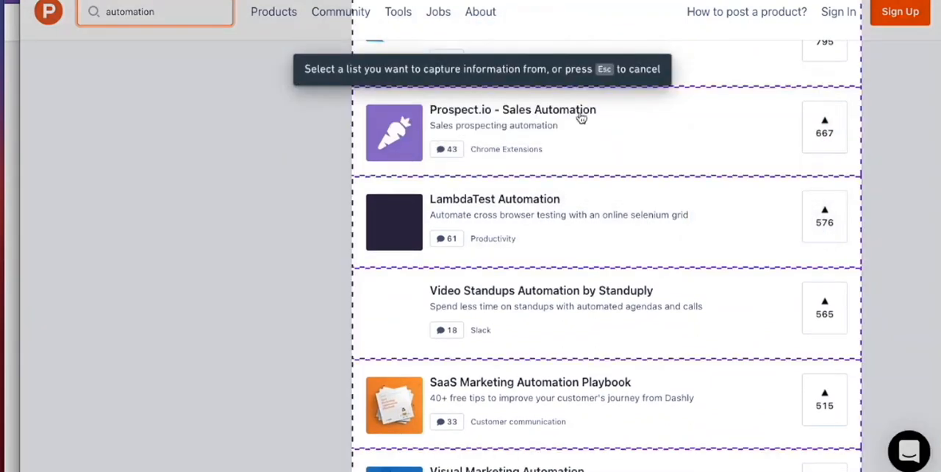
left_click(538, 158)
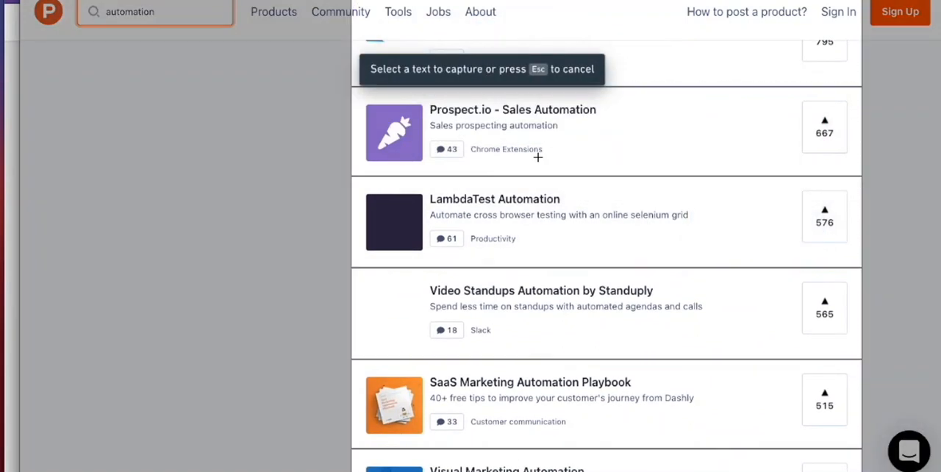
Step: Select each product's title text, description, post link and upvote number for capture, and finish the selection
left_click(489, 112)
left_click(485, 144)
left_click(463, 125)
left_click(539, 160)
left_click(505, 126)
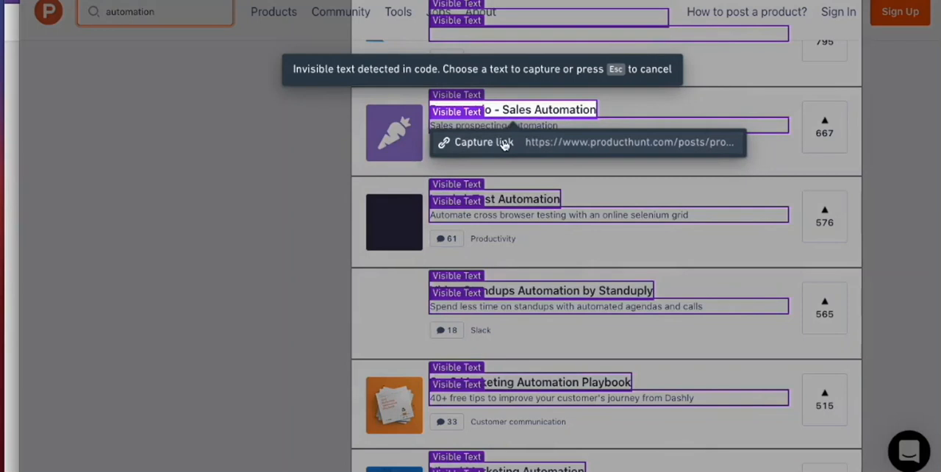
left_click(505, 145)
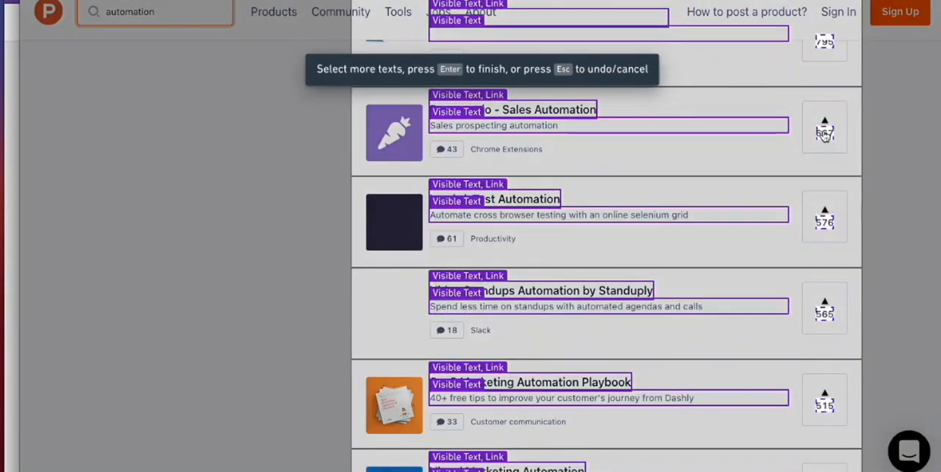
left_click(825, 134)
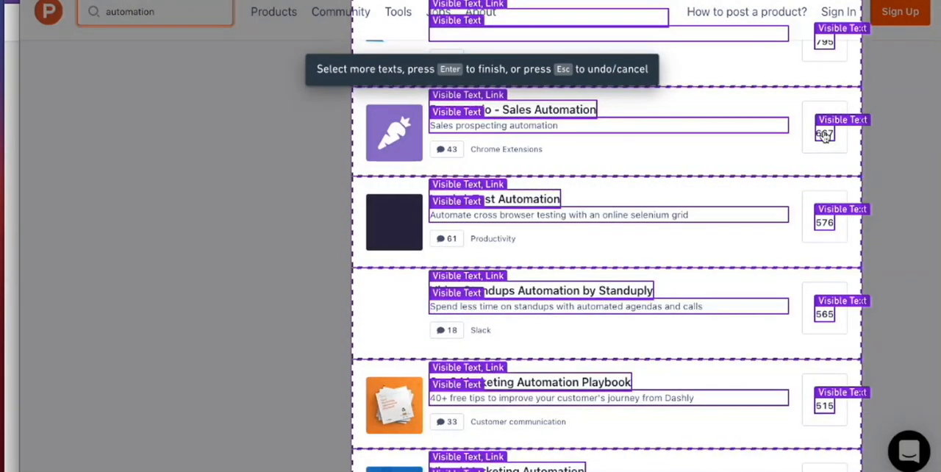
key("Return")
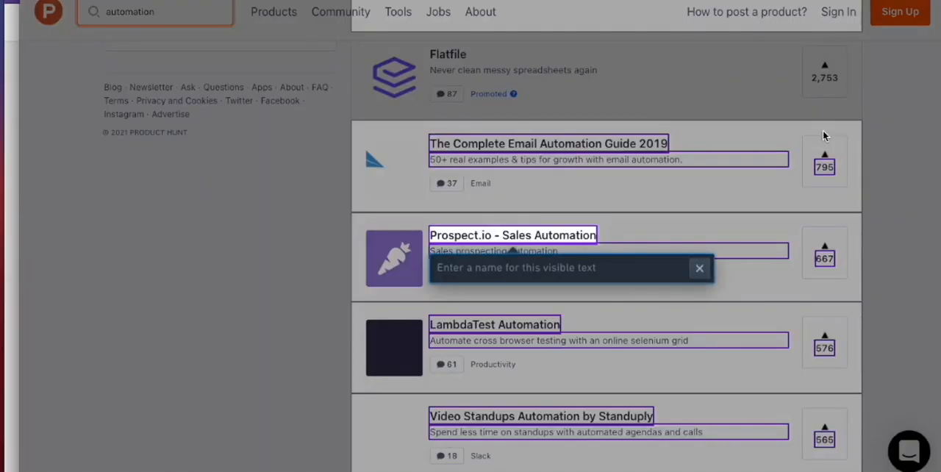
Step: Name the captured fields Product Name, Description, Link and Upvotes
type("Product Name")
key("Return")
type("Description")
key("Return")
type("Link")
key("Return")
type("Upvotes")
key("Return")
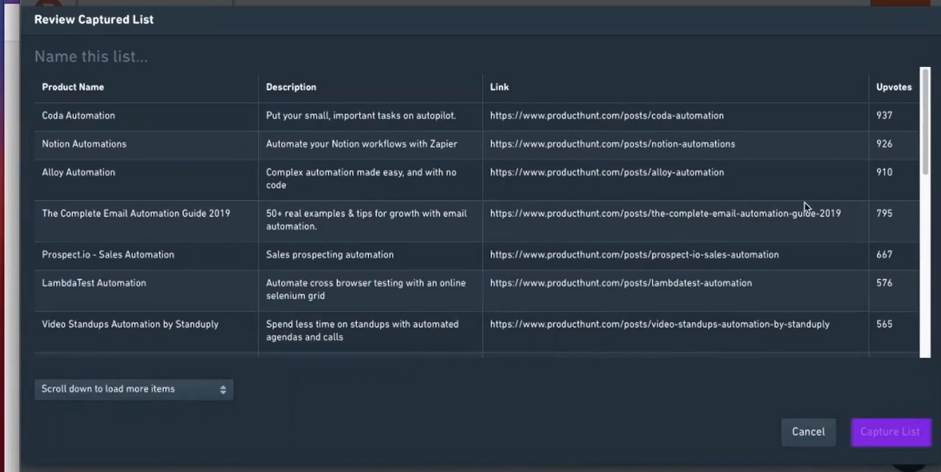
Step: Review the captured rows and name the list Search Results
scroll(924, 125, "down", 1)
left_click_drag(924, 125, 933, 103)
left_click(93, 52)
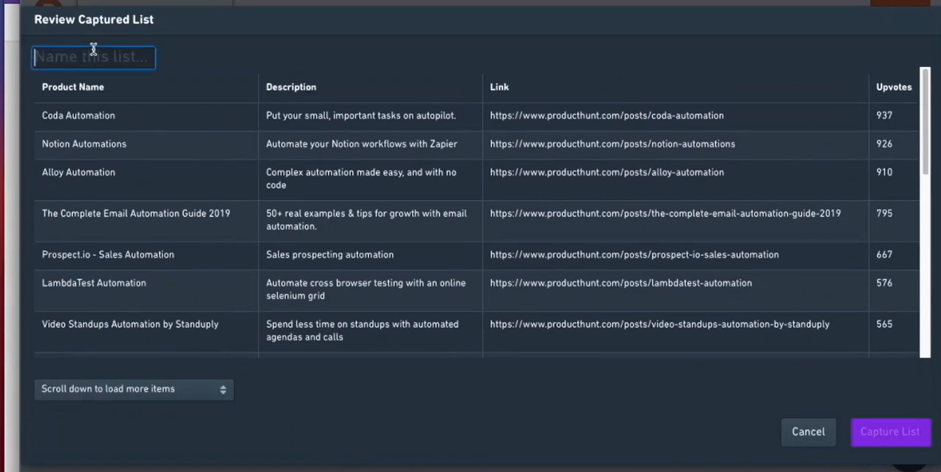
type("Search Results")
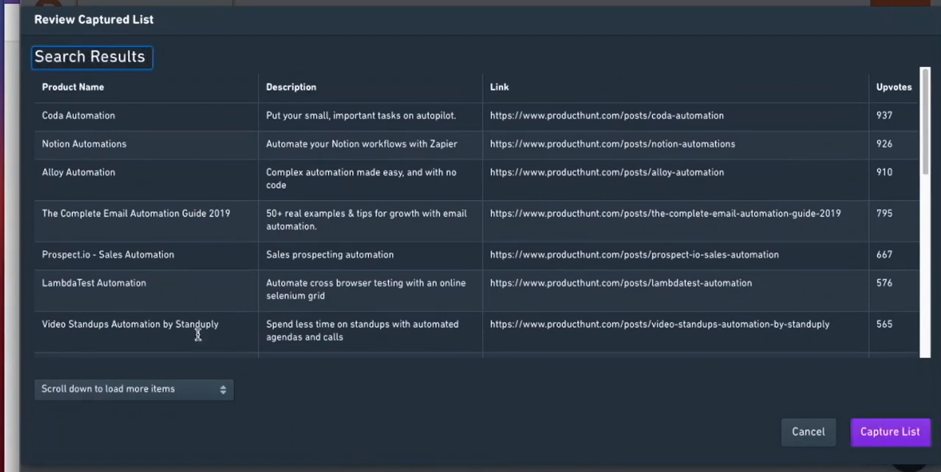
Step: Keep scrolling down as the way to load more items and capture the Search Results list
left_click(198, 392)
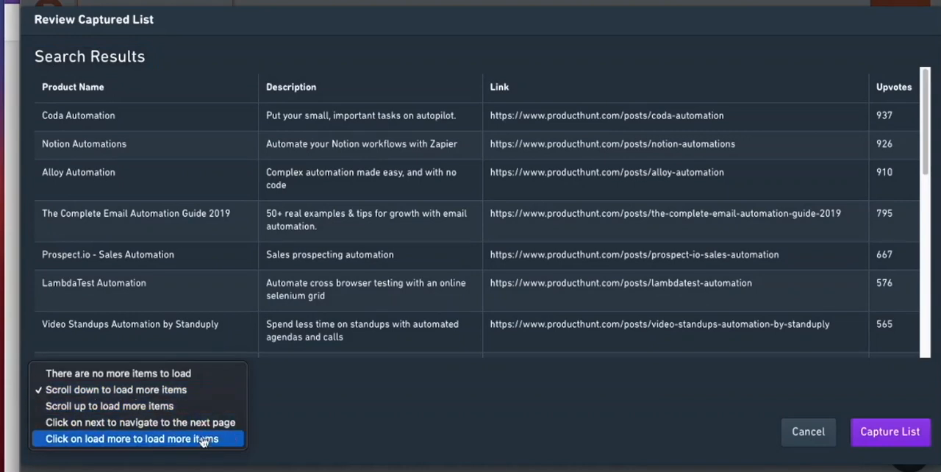
left_click(279, 393)
left_click(909, 436)
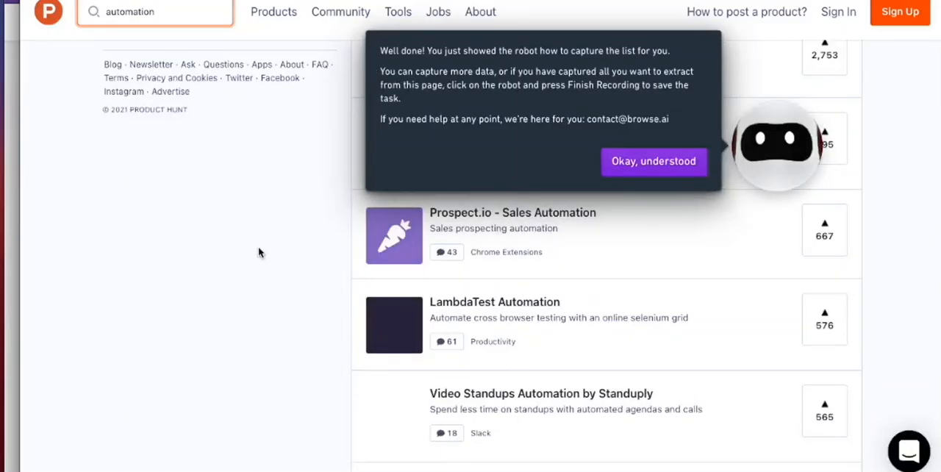
Step: Dismiss the robot's capture message and finish the recording to save the task
left_click(645, 162)
left_click(778, 150)
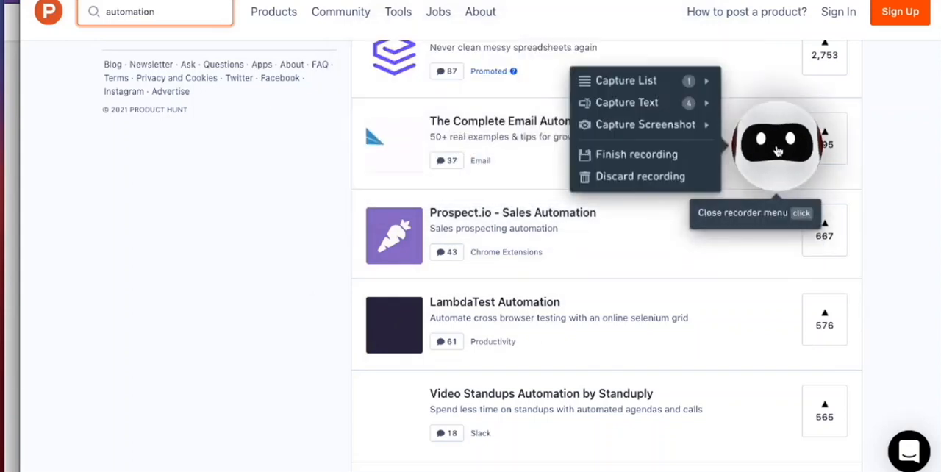
left_click(675, 155)
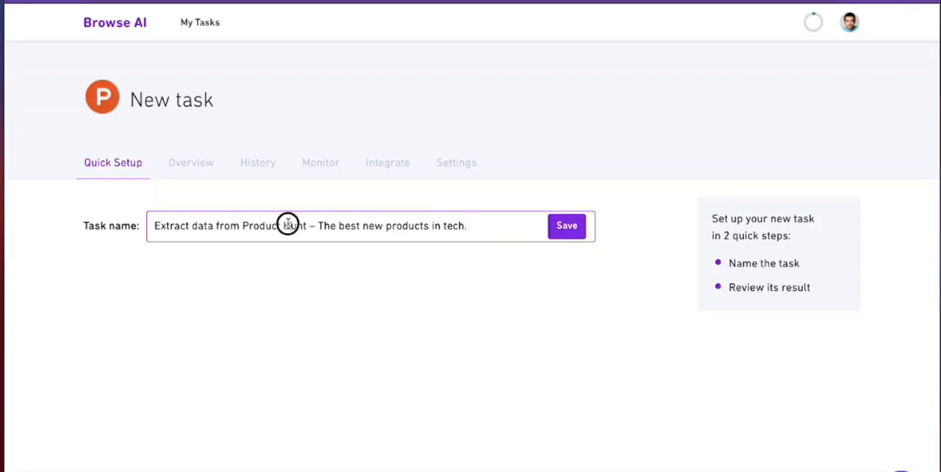
Step: Name the new task Extract search results from Product Hunt and save the name
left_click_drag(307, 227, 483, 246)
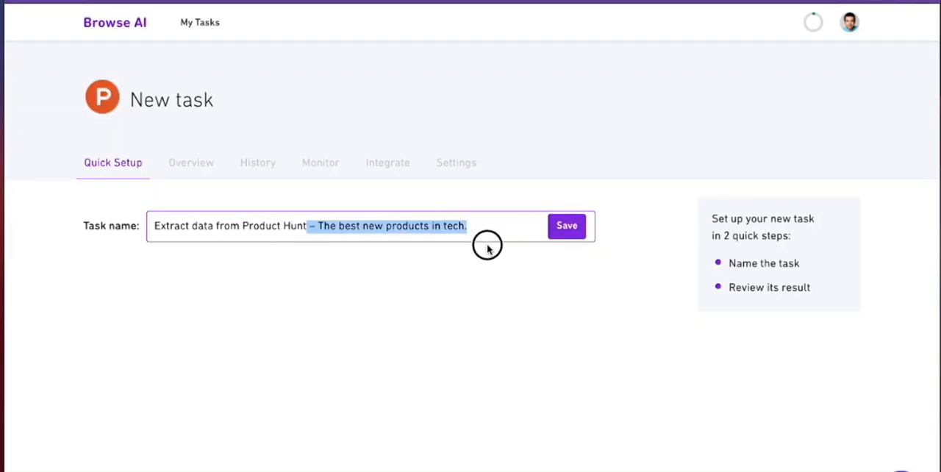
key("BackSpace")
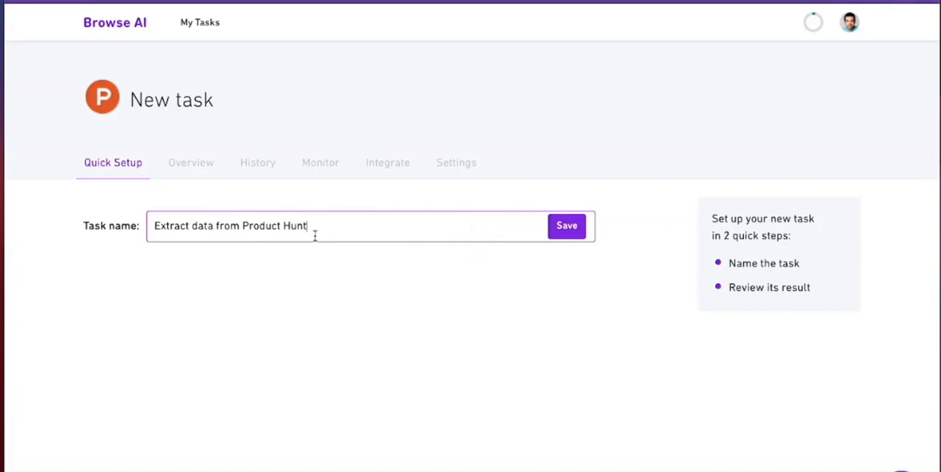
double_click(211, 225)
type("search results")
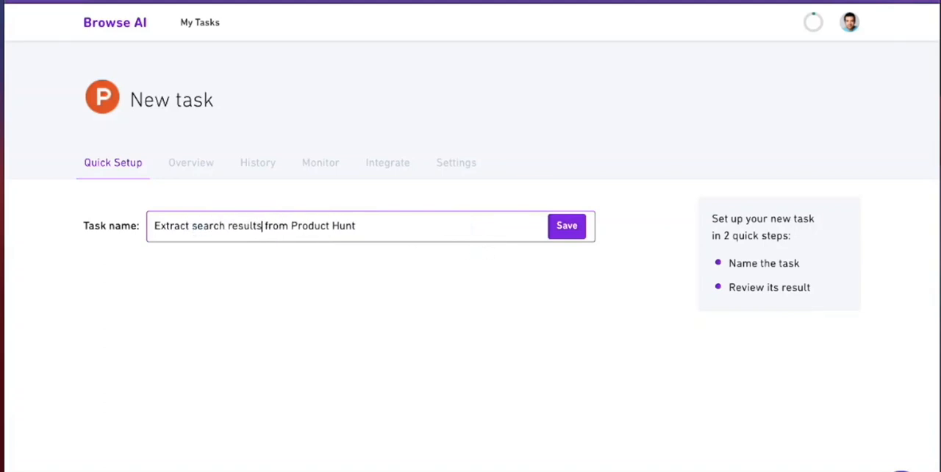
key("Return")
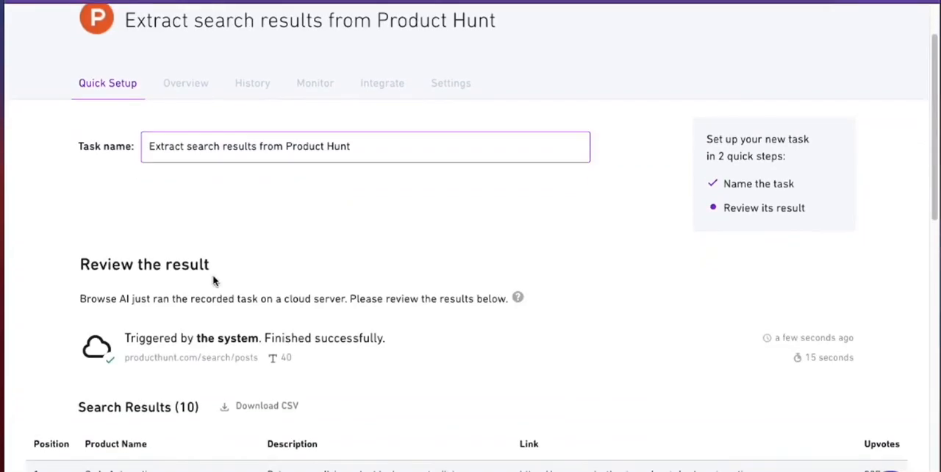
Step: Review the test run's captured search results and approve them to complete the task setup
scroll(404, 255, "down", 4)
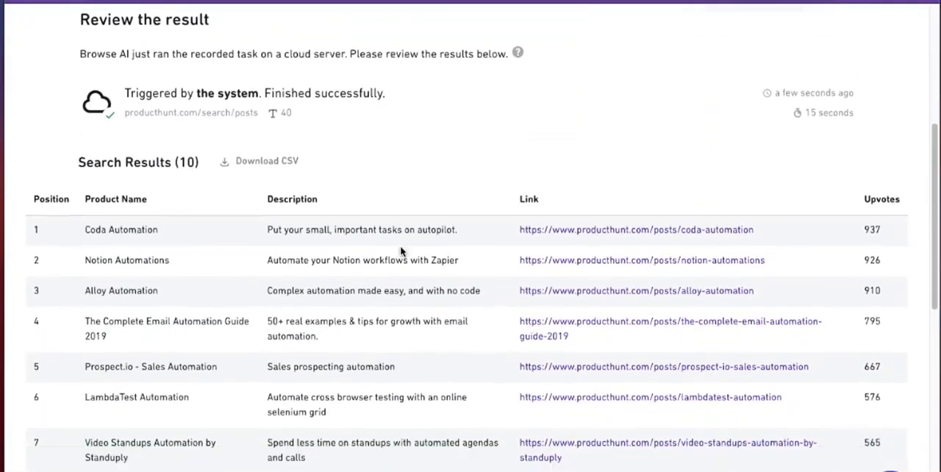
scroll(400, 252, "down", 3)
scroll(243, 300, "down", 7)
left_click(120, 452)
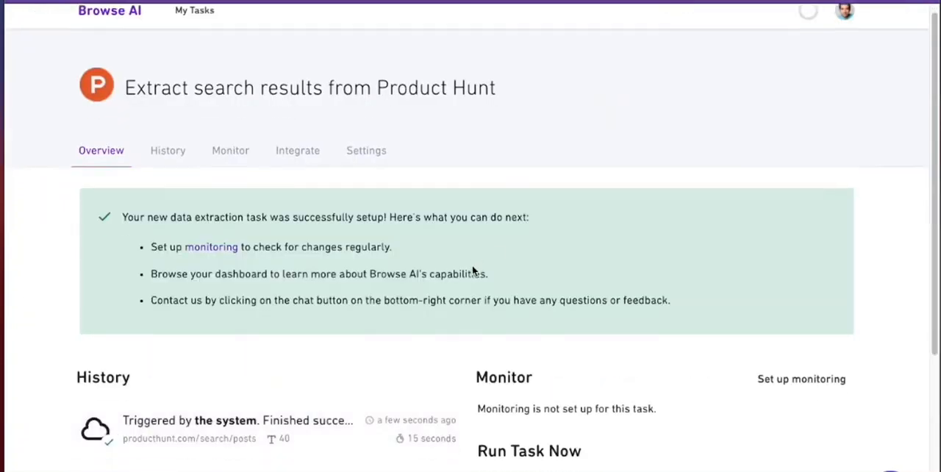
Step: Change the search term in the run's Origin URL to calendar
scroll(473, 265, "down", 3)
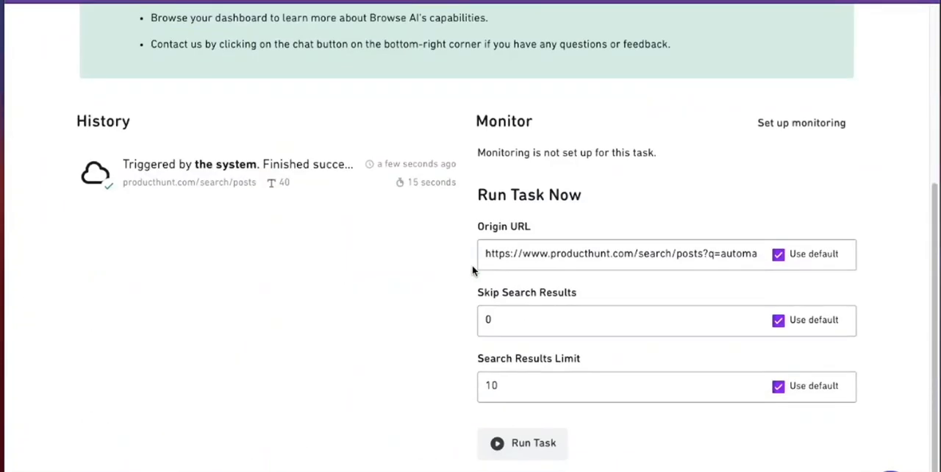
left_click(712, 253)
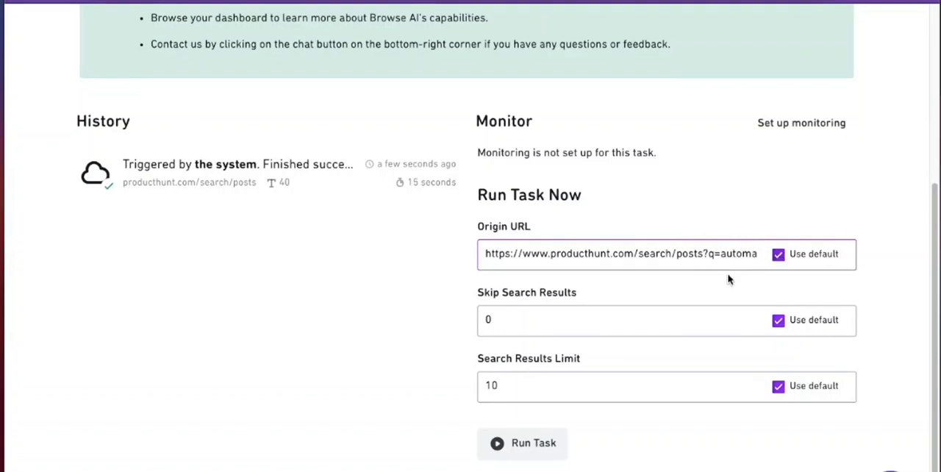
left_click_drag(708, 256, 785, 252)
left_click(710, 256)
left_click_drag(702, 254, 803, 265)
type("calendar")
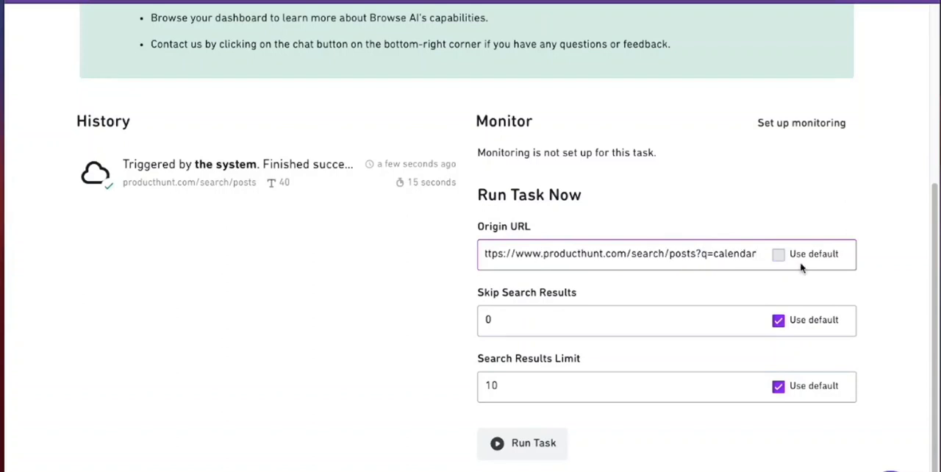
Step: Set the Search Results Limit to 30 and run the task for the calendar search
left_click(671, 385)
double_click(488, 387)
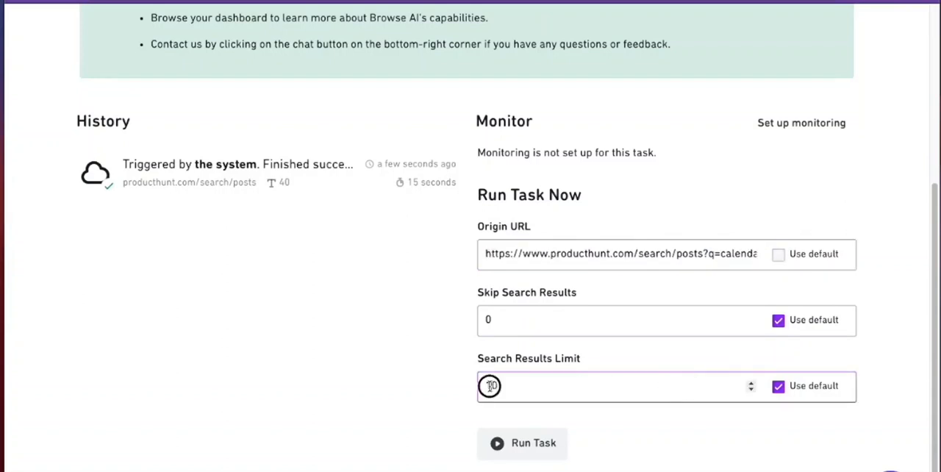
type("30")
left_click(511, 443)
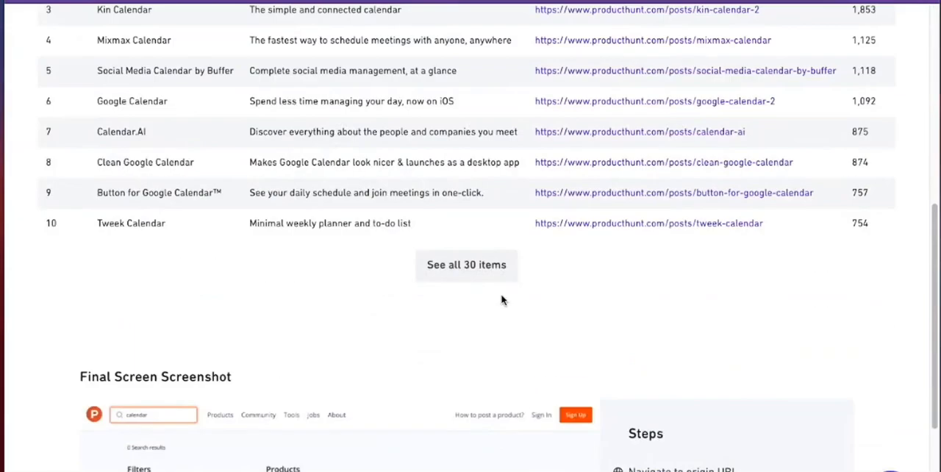
Step: Examine the calendar run's captured products, its final screenshot and the exported CSV
left_click(469, 296)
scroll(500, 364, "down", 10)
scroll(500, 358, "down", 4)
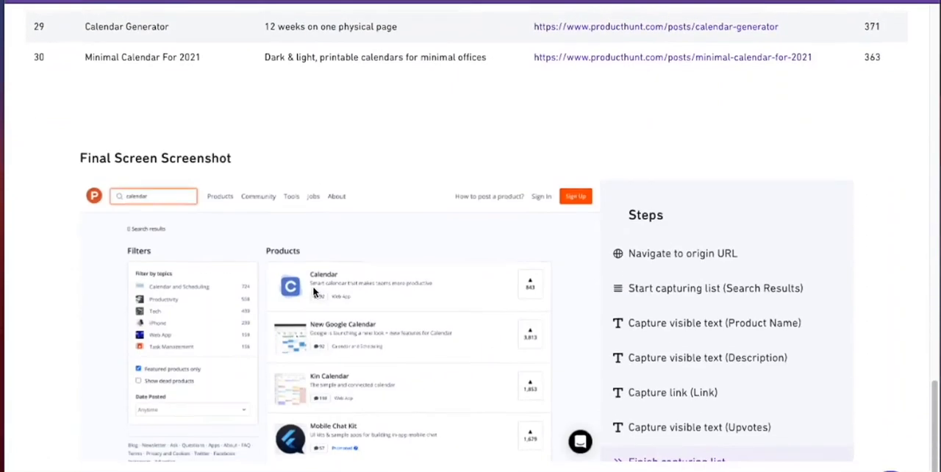
scroll(242, 246, "up", 20)
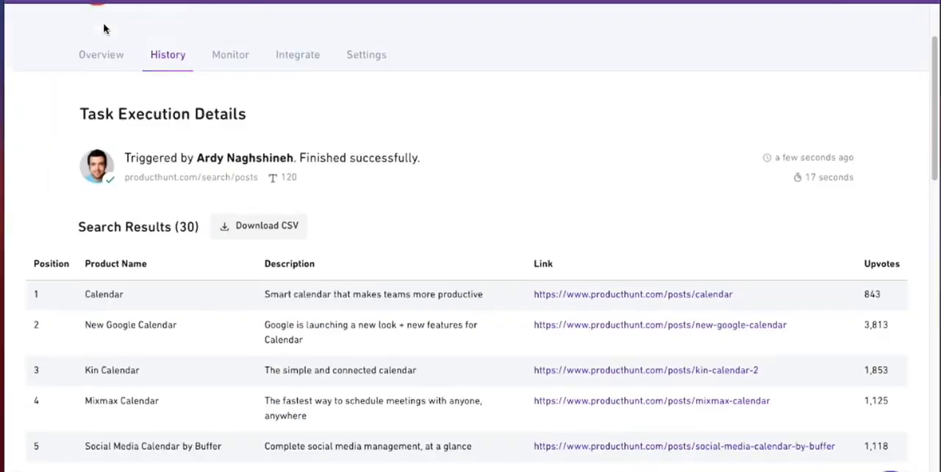
scroll(292, 172, "up", 2)
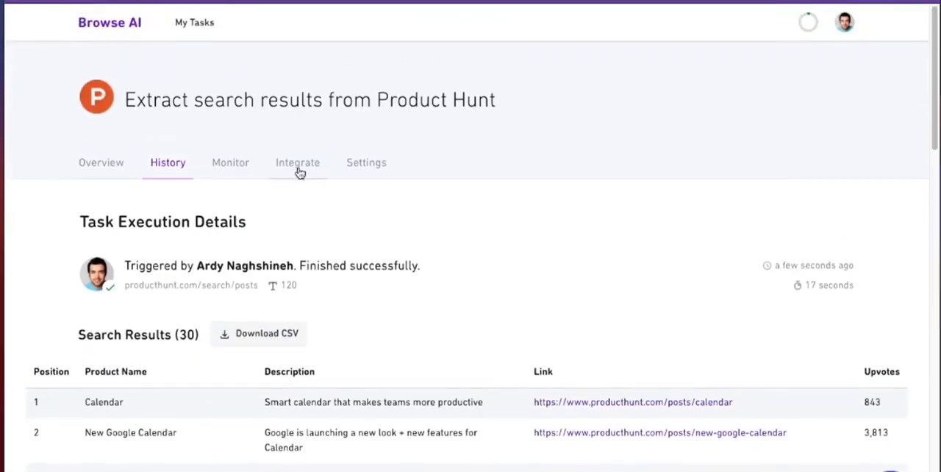
Step: Sync the task's captured data with the Google Sheet Browse.AI ProductHunt demo through the already authorized account and save
left_click(297, 166)
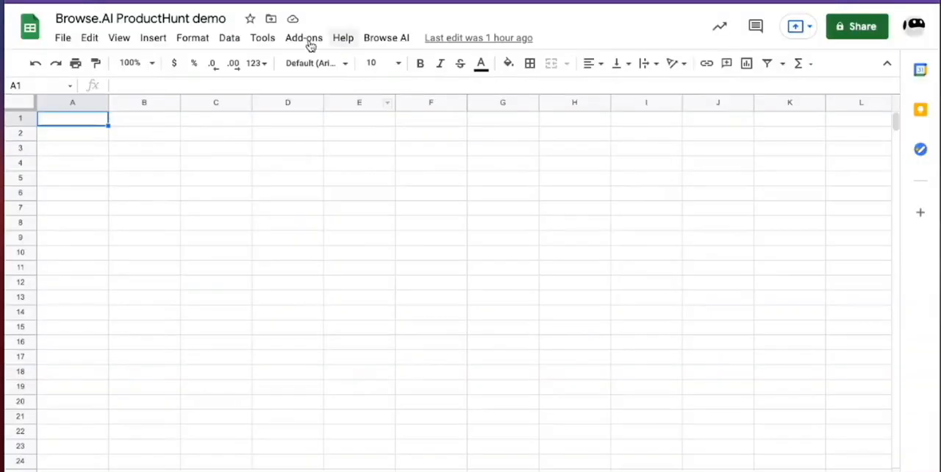
left_click(105, 17)
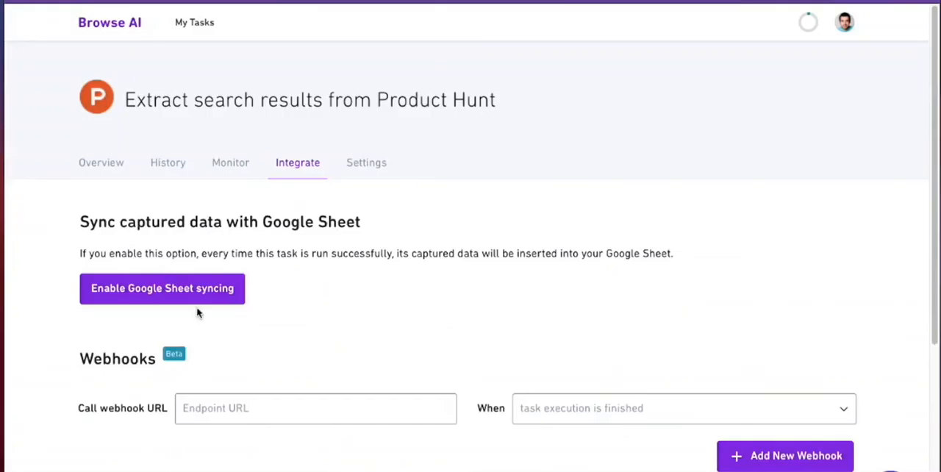
left_click(162, 288)
left_click(178, 307)
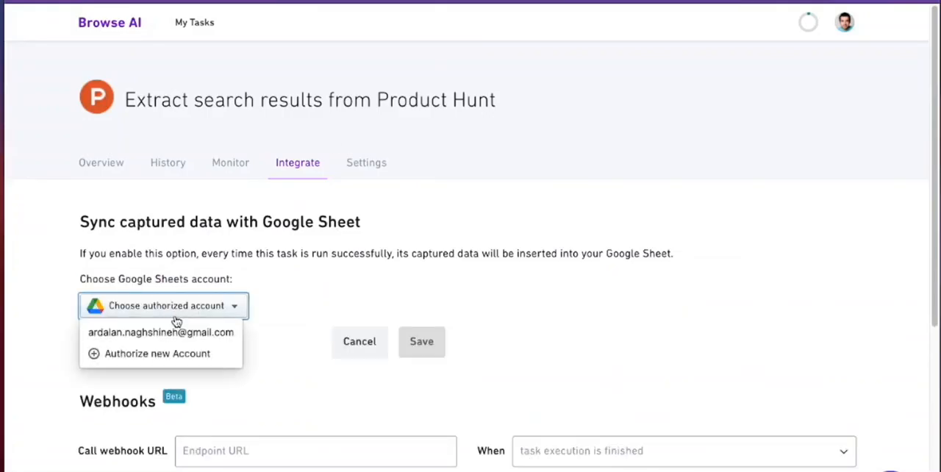
left_click(157, 330)
left_click(193, 365)
type("Browse.AI ProductHunt dem")
left_click(161, 396)
left_click(420, 405)
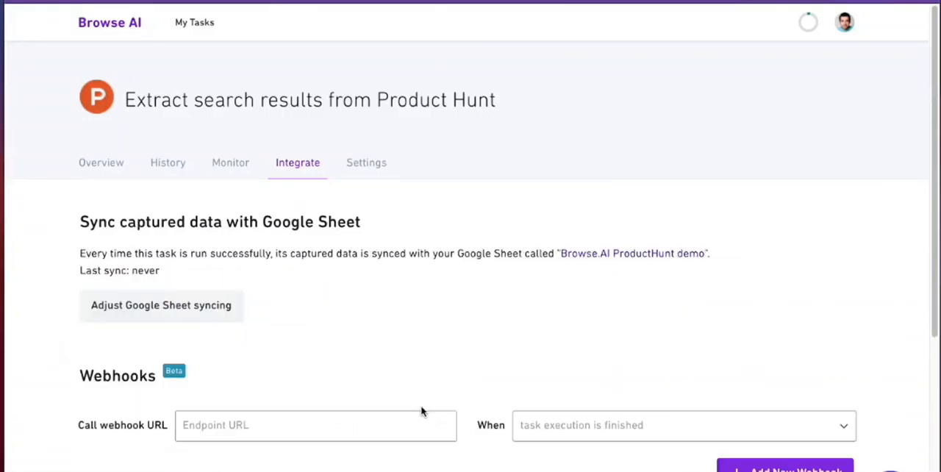
Step: Run the task on its default URL with a Search Results Limit of 30 and check the rows synced to the spreadsheet
left_click(122, 171)
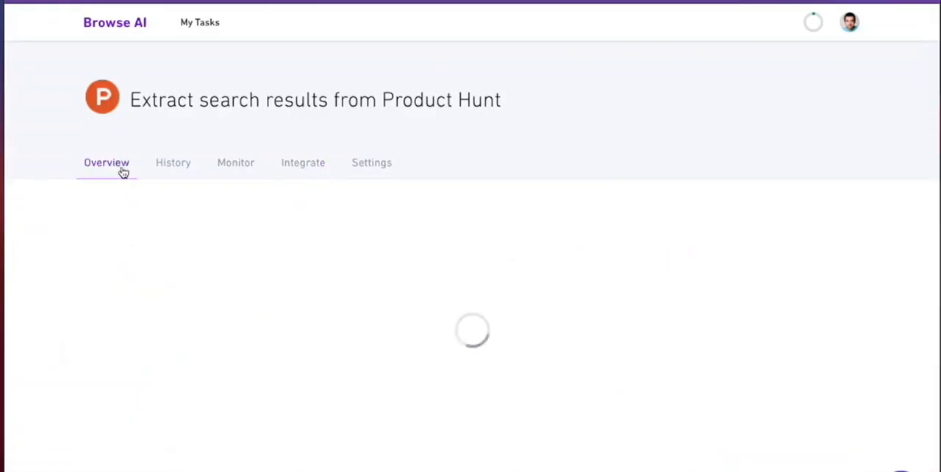
scroll(514, 367, "down", 2)
left_click(533, 387)
double_click(529, 388)
type("30")
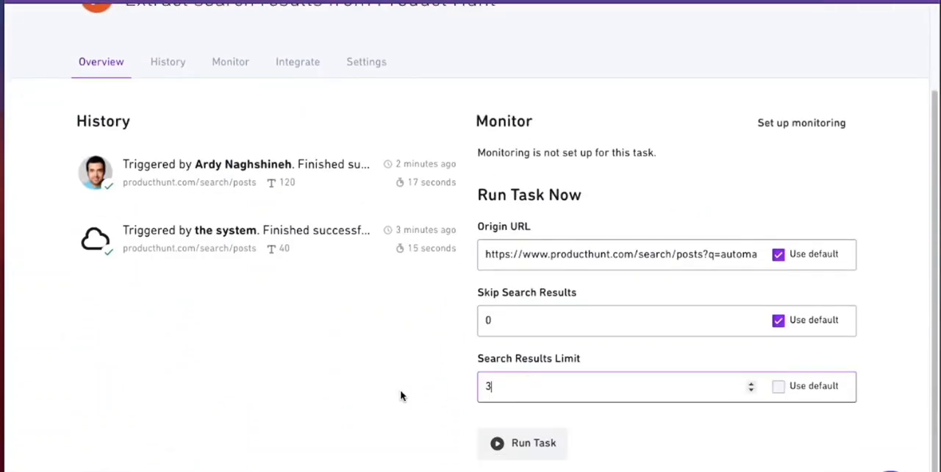
left_click(499, 448)
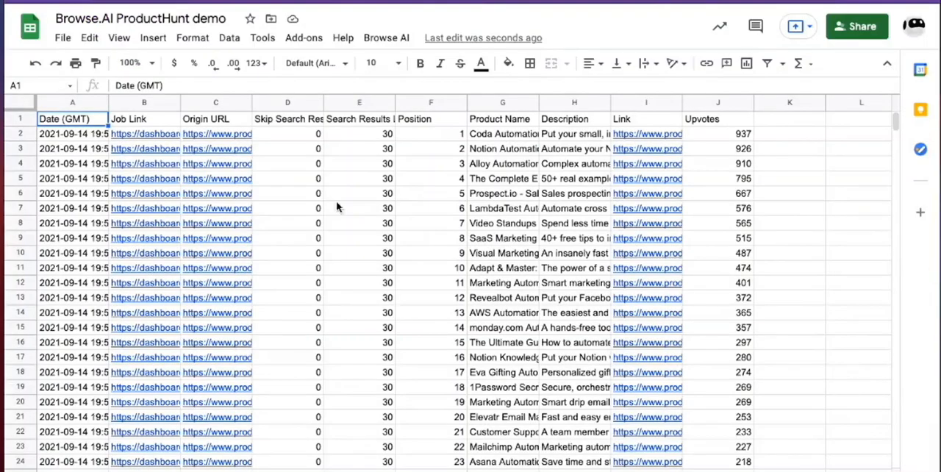
scroll(360, 253, "down", 3)
scroll(356, 261, "up", 3)
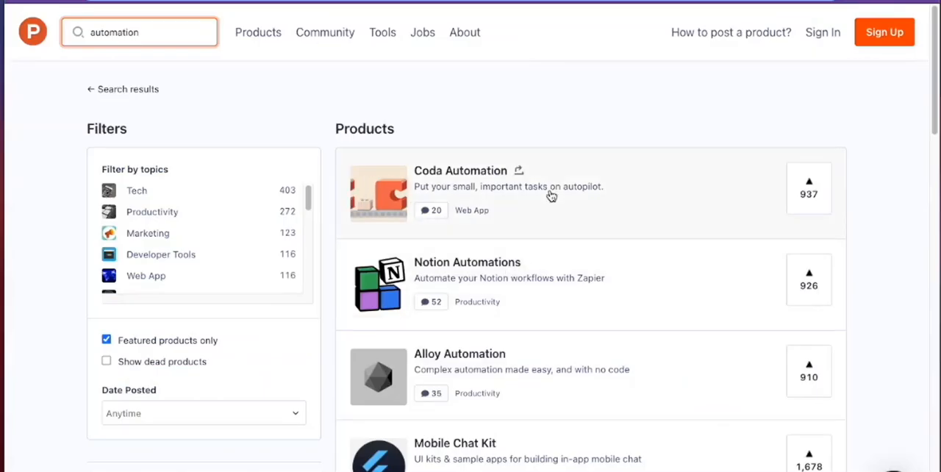
Step: Open the Coda Automation post from the Product Hunt results and examine its description, makers, related products and discussion
left_click(551, 195)
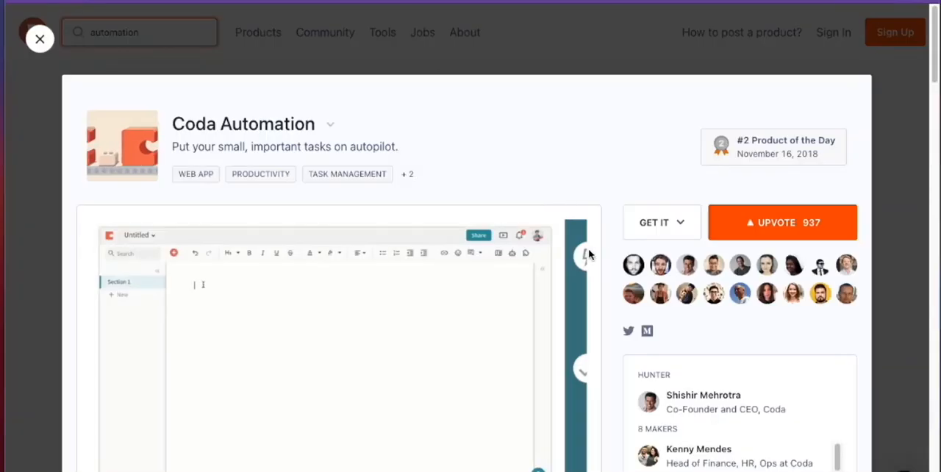
scroll(610, 224, "down", 2)
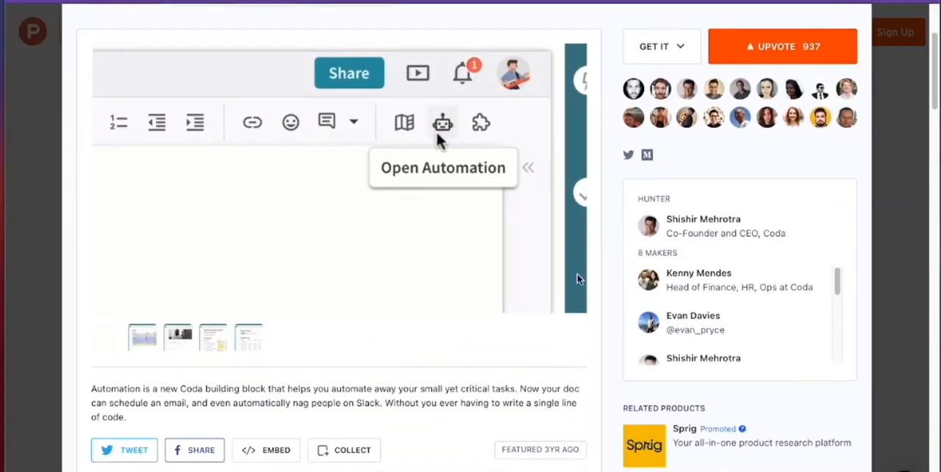
scroll(598, 323, "down", 1)
left_click(621, 374)
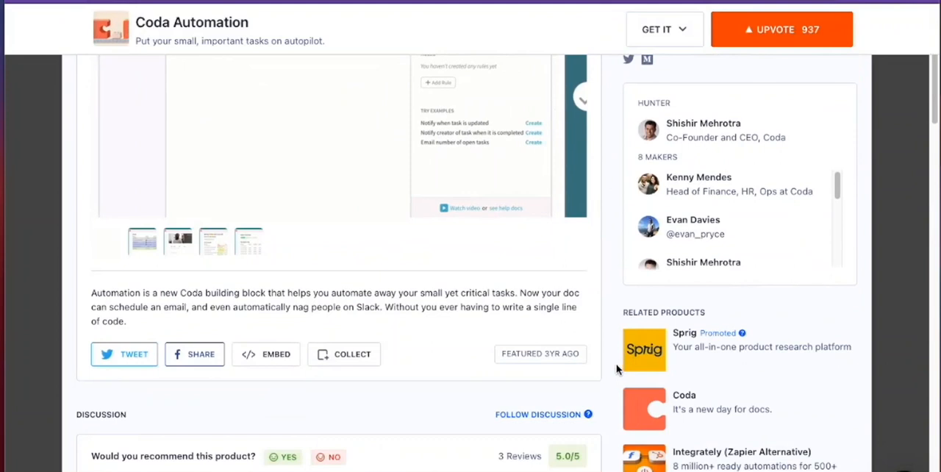
scroll(616, 371, "up", 1)
scroll(615, 368, "up", 3)
scroll(603, 287, "down", 3)
scroll(597, 288, "down", 3)
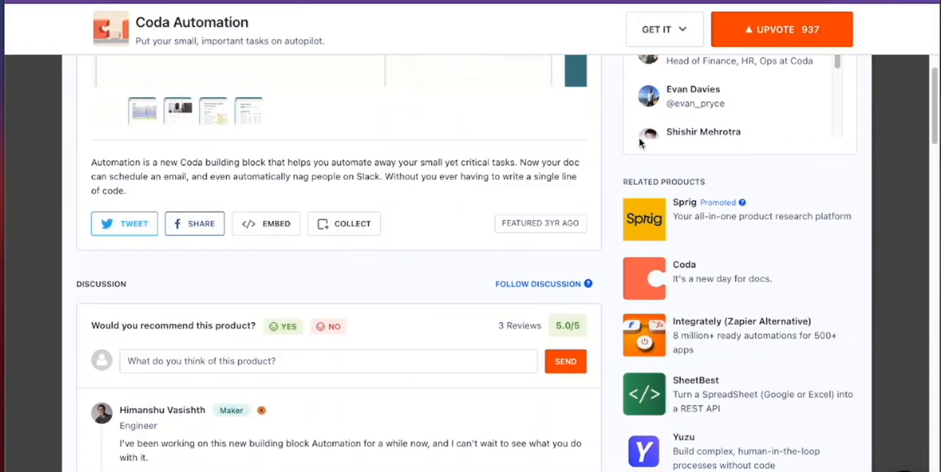
scroll(529, 424, "up", 5)
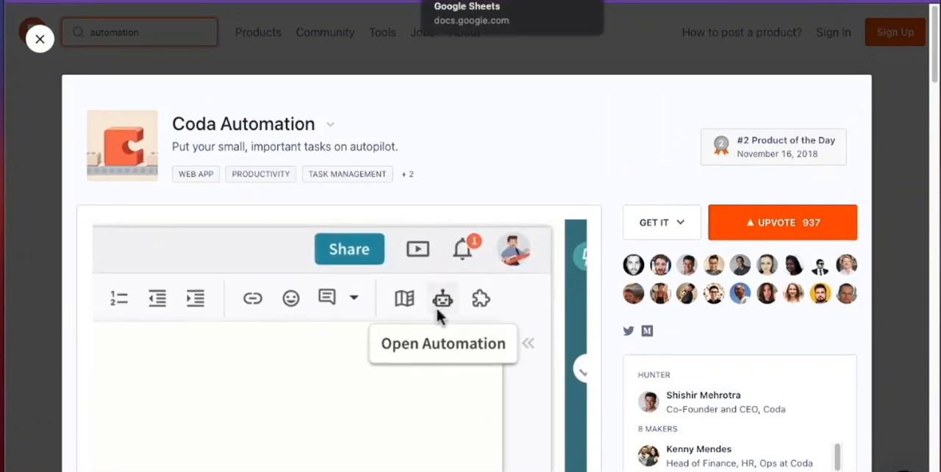
Step: Switch to the Browse.AI ProductHunt demo spreadsheet and select the captured post links in column I from row 2 down
left_click(453, 2)
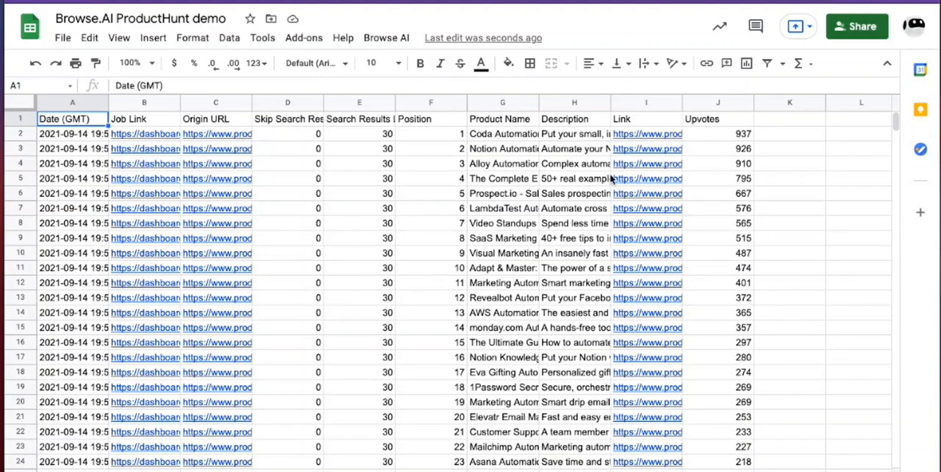
left_click_drag(648, 137, 649, 470)
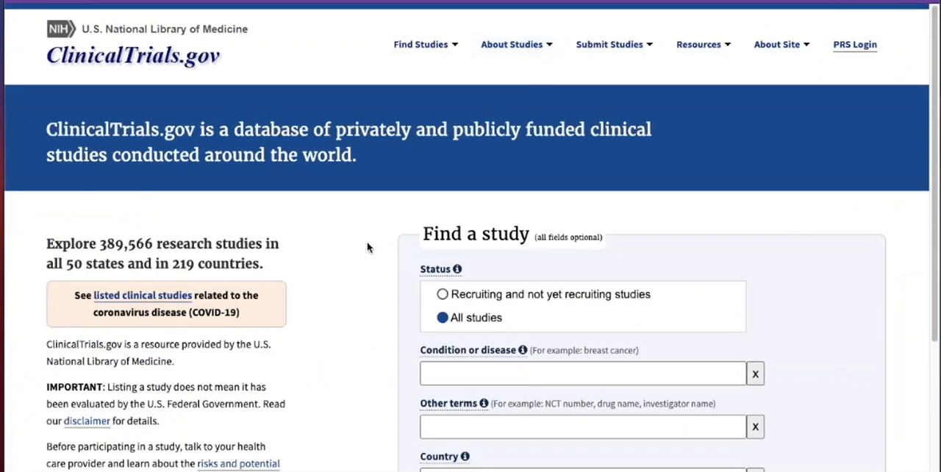
Step: Look over the ClinicalTrials.gov study search page and select the study link in cell A4 of the Study Scraping spreadsheet
scroll(285, 264, "down", 1)
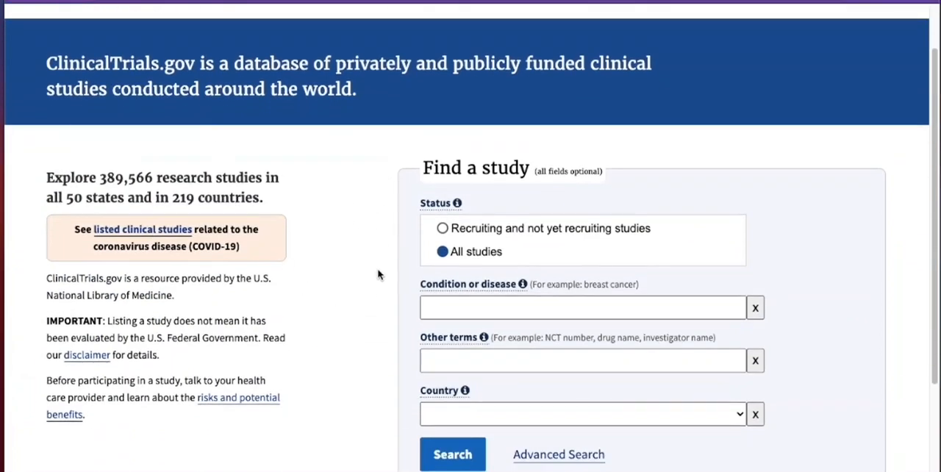
scroll(380, 272, "up", 1)
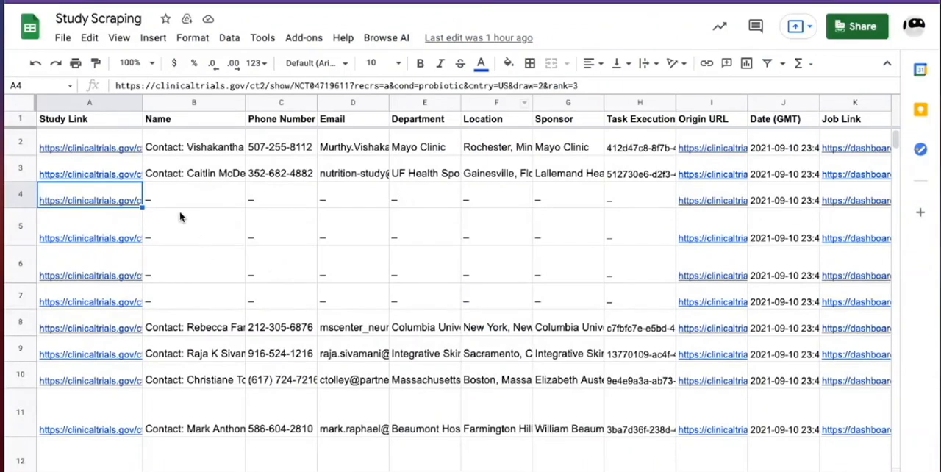
left_click(135, 201)
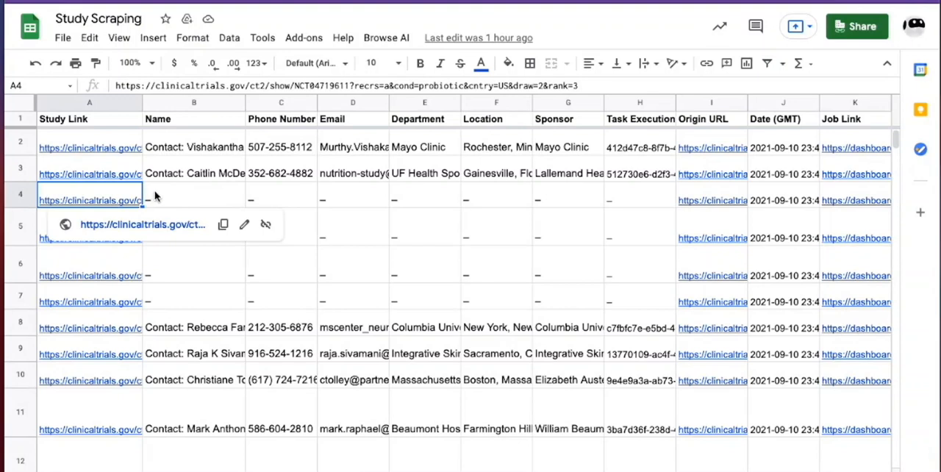
Step: Run the Browse AI task Extract contact info from ClinicalTrials.gov on the study links in cells A4 to A7
left_click_drag(88, 200, 76, 294)
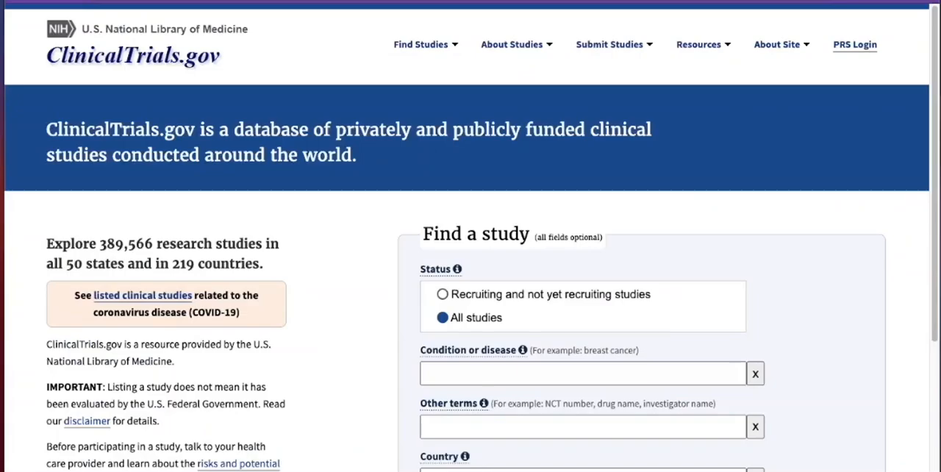
left_click(509, 2)
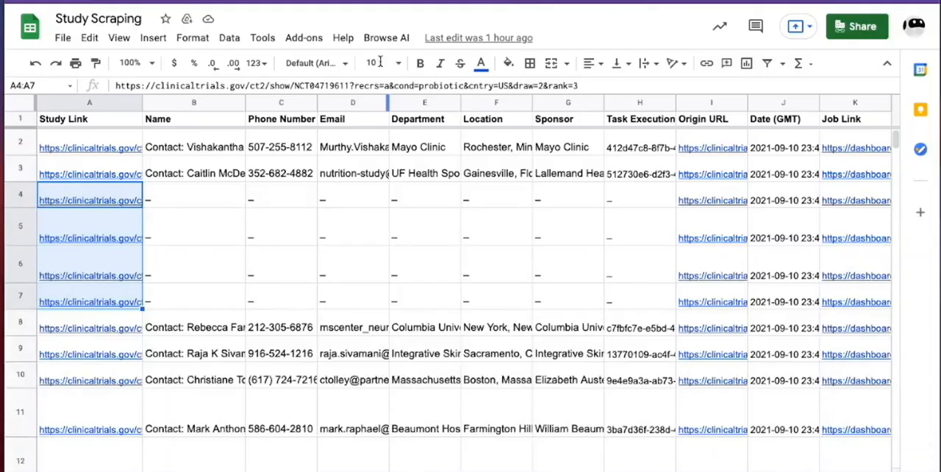
left_click(386, 37)
mouse_move(412, 98)
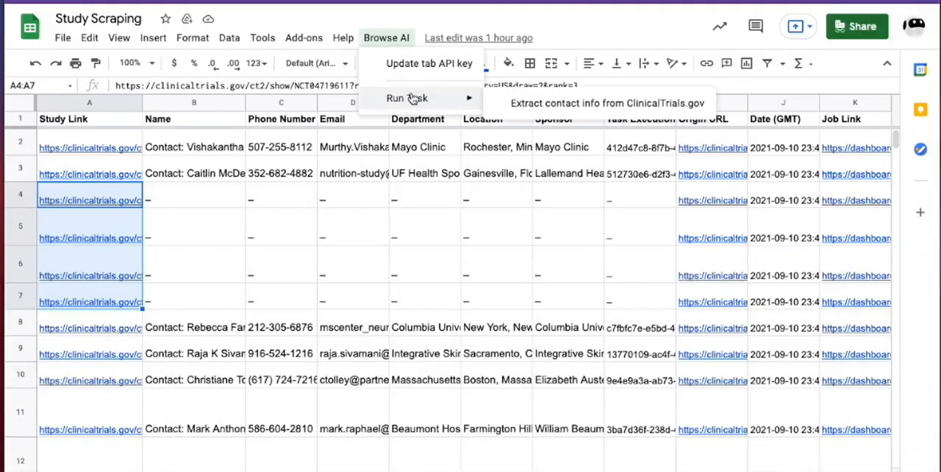
left_click(550, 104)
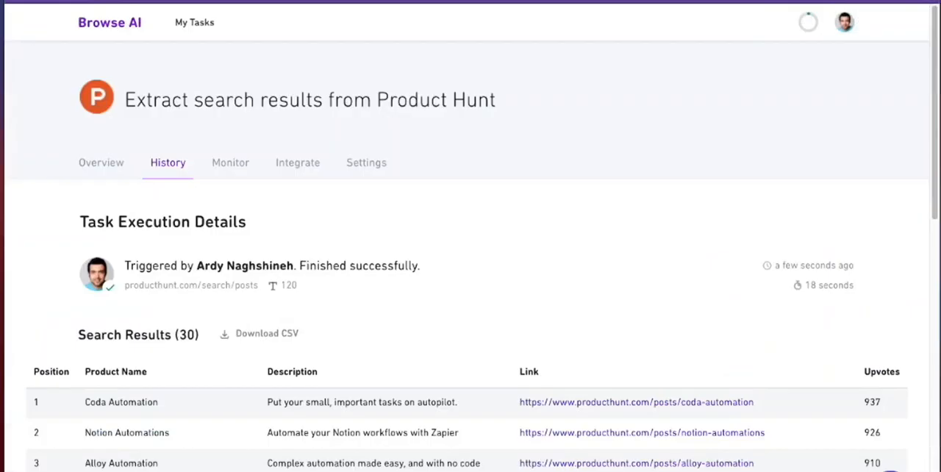
Step: Examine the Product Hunt task's integration options in Browse AI: Google Sheet syncing, webhooks with their trigger conditions, and API parameters
left_click(299, 168)
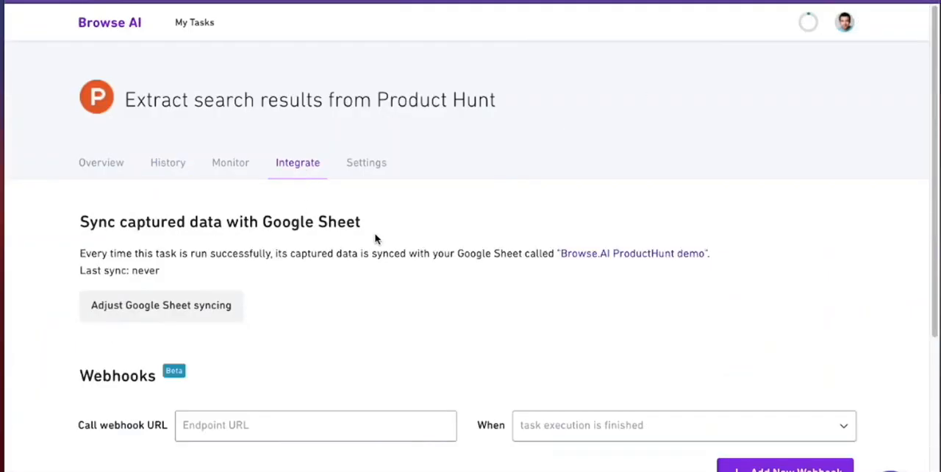
scroll(375, 235, "down", 3)
scroll(374, 233, "down", 1)
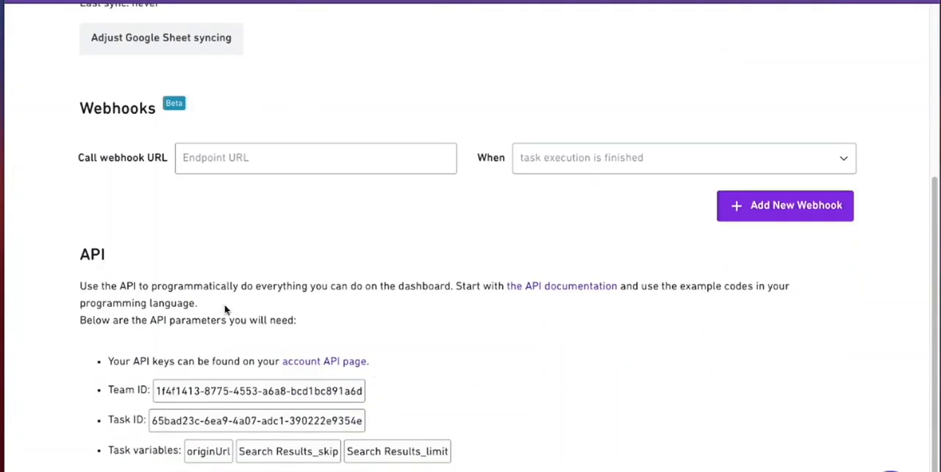
scroll(416, 358, "up", 1)
scroll(415, 358, "up", 2)
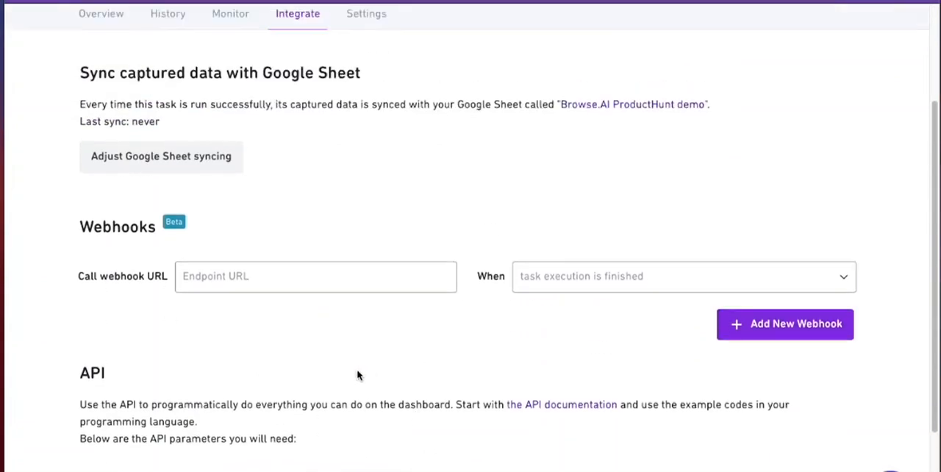
scroll(250, 383, "up", 3)
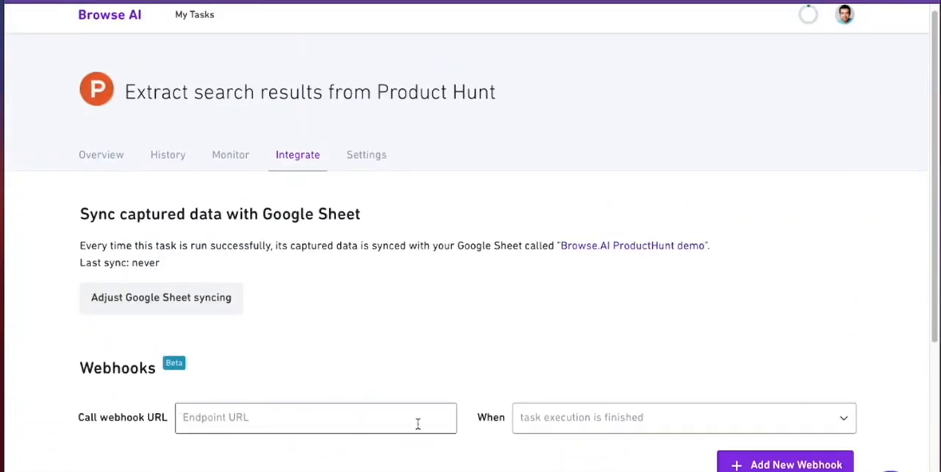
left_click(544, 419)
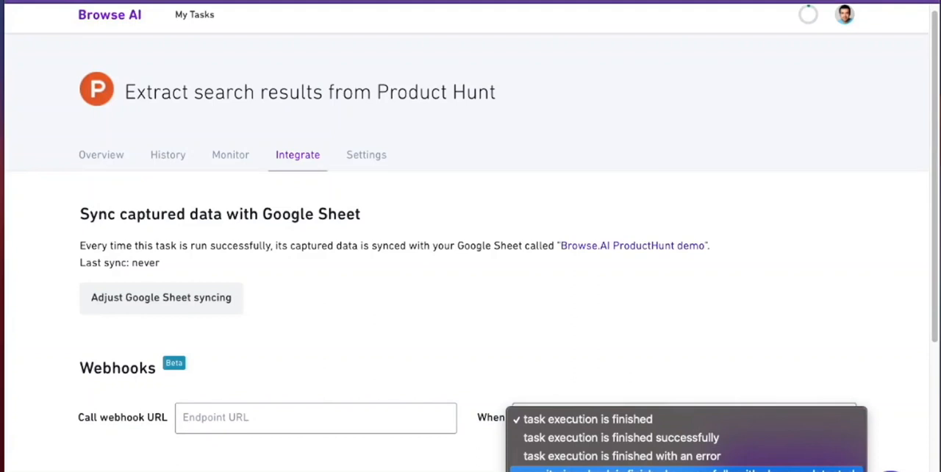
left_click(538, 328)
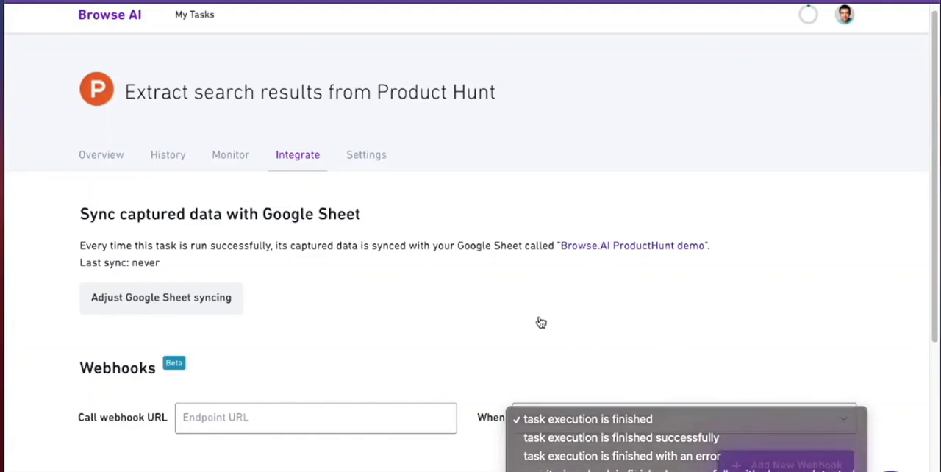